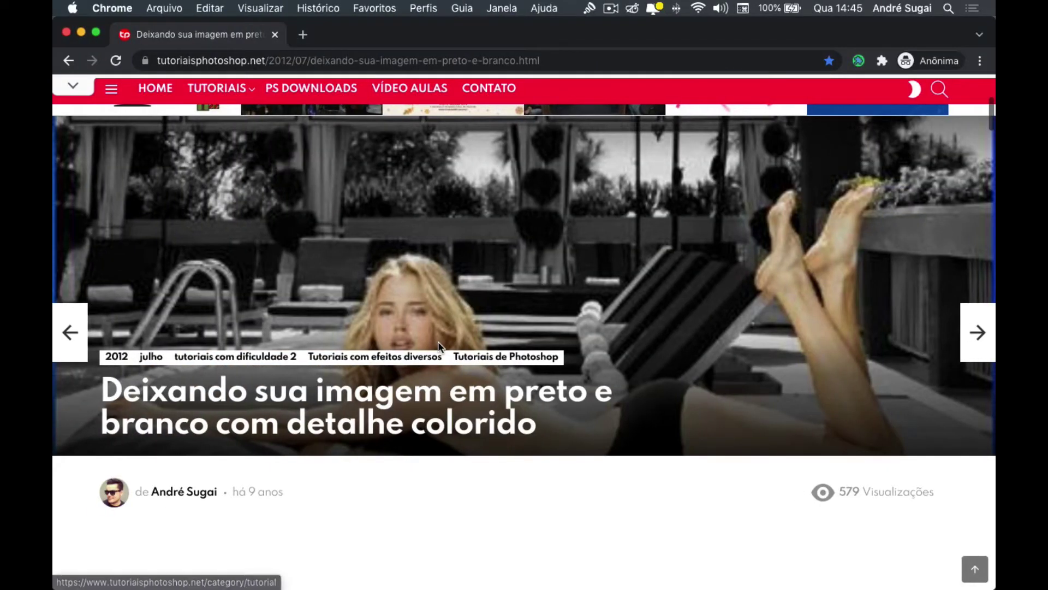
# Scroll down through the view before working on the layers
pyautogui.scroll(-5, 438, 342)
pyautogui.scroll(-1, 439, 342)
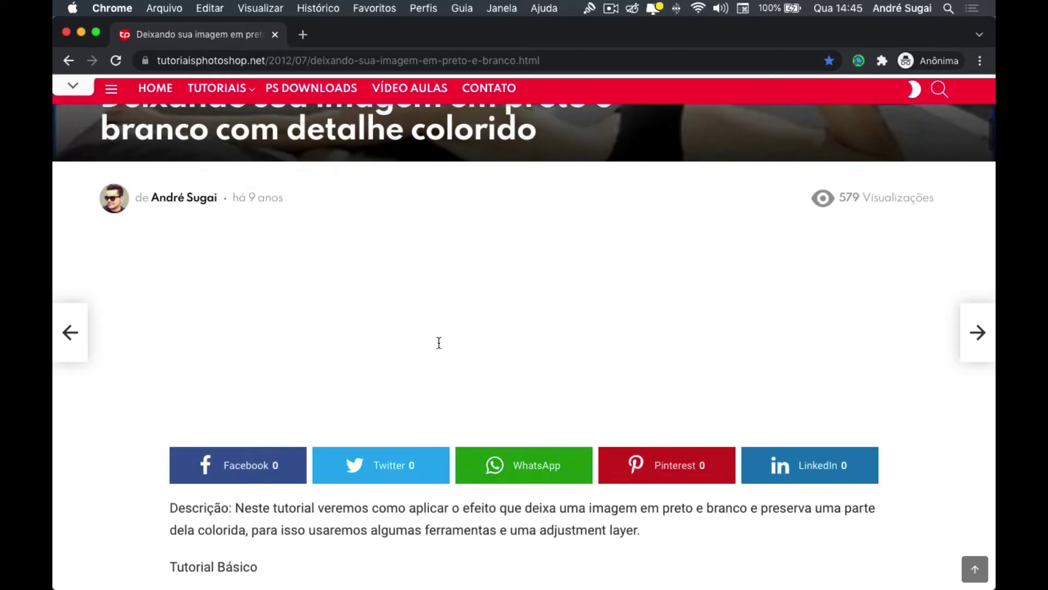
pyautogui.scroll(-1, 439, 342)
pyautogui.scroll(-2, 439, 342)
pyautogui.scroll(-1, 439, 342)
pyautogui.scroll(-2, 442, 347)
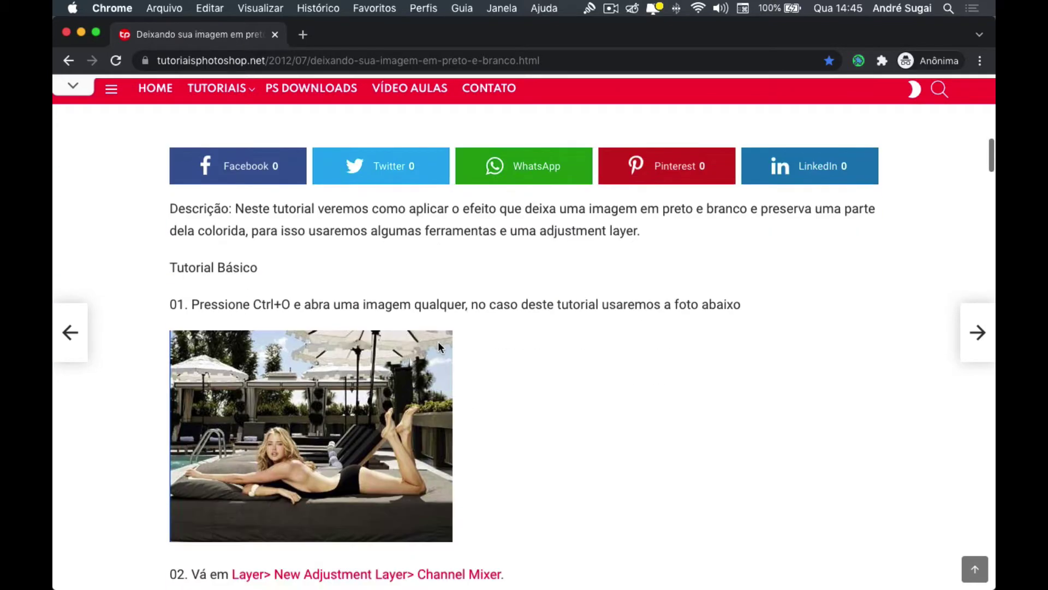
pyautogui.scroll(-2, 441, 347)
pyautogui.scroll(-1, 441, 347)
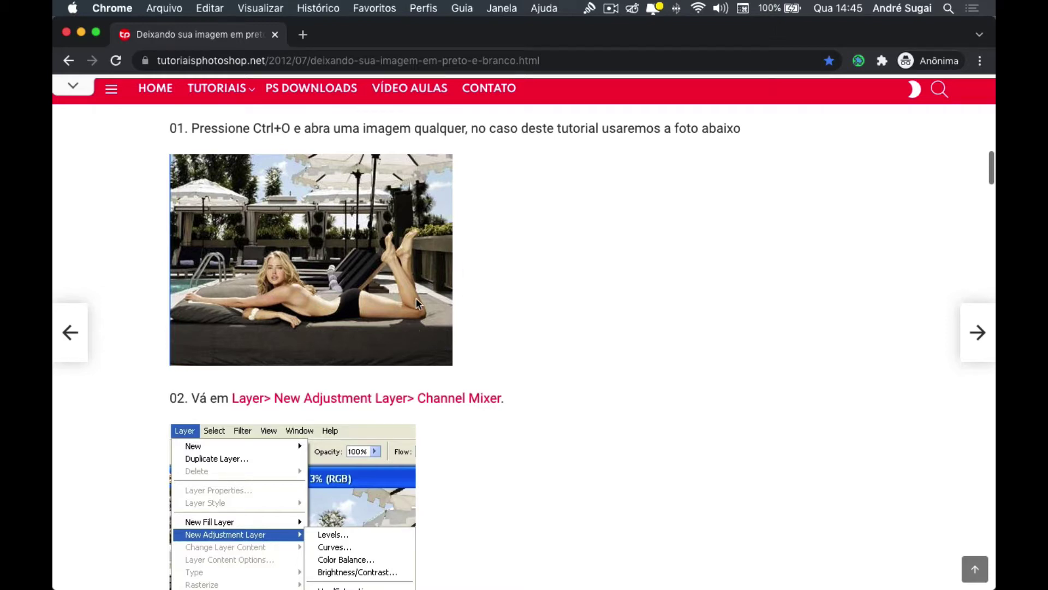
pyautogui.scroll(-2, 416, 299)
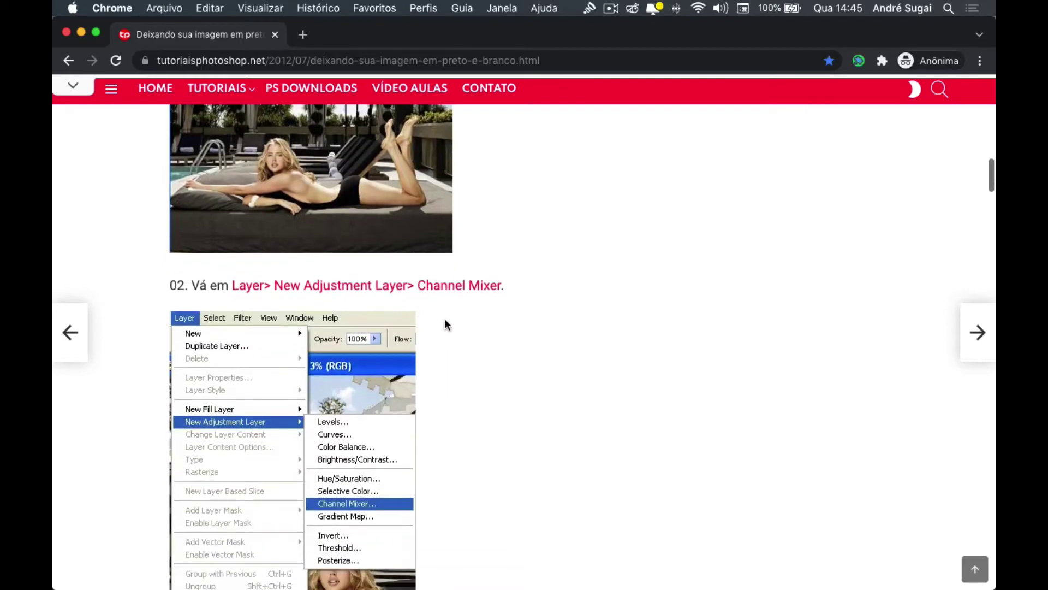
pyautogui.scroll(-2, 445, 325)
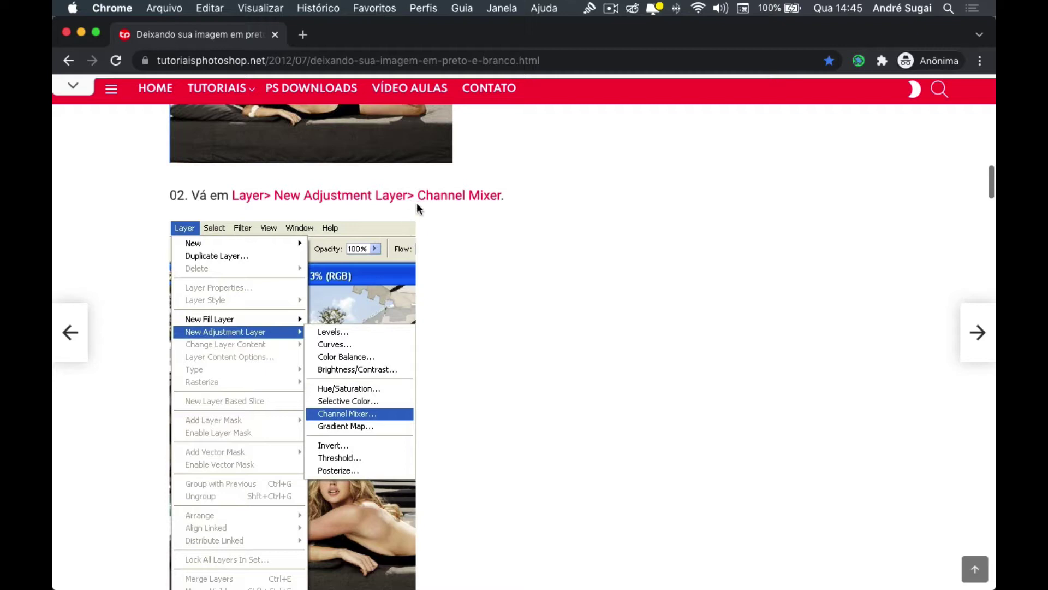
pyautogui.scroll(-2, 447, 303)
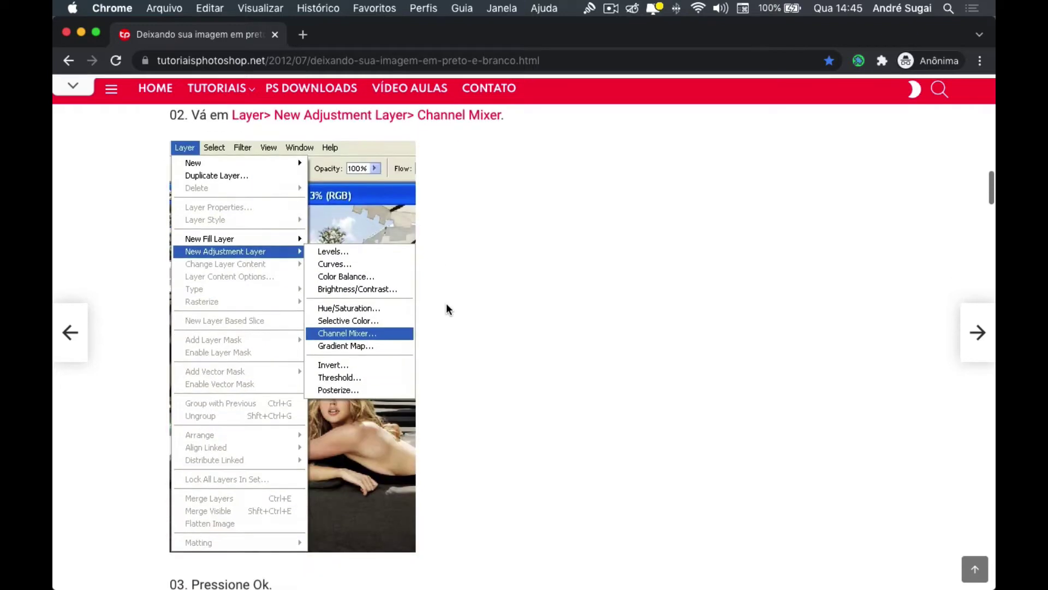
pyautogui.scroll(-1, 446, 304)
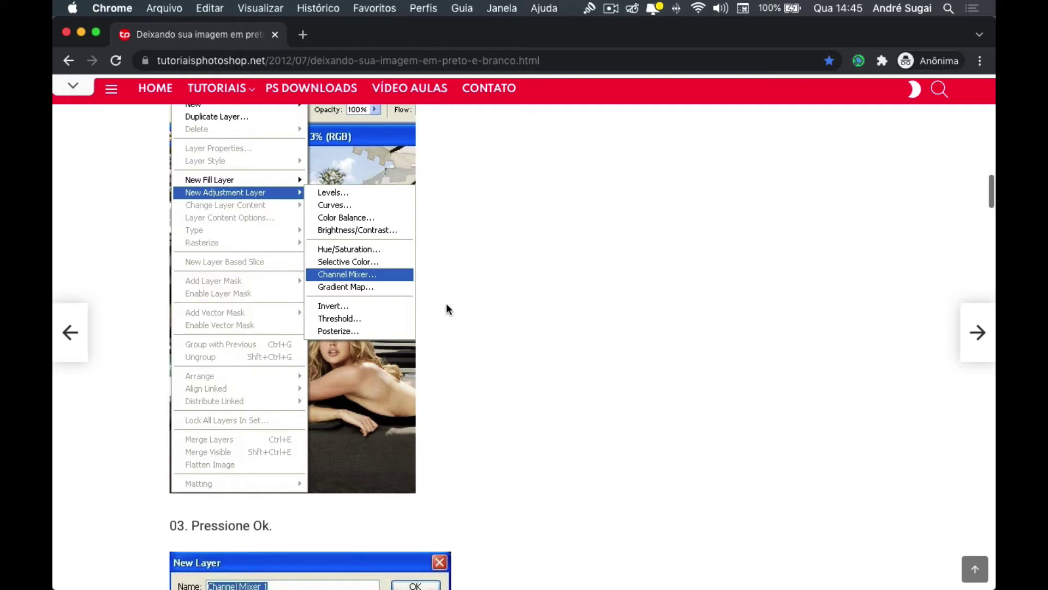
pyautogui.scroll(-1, 447, 309)
pyautogui.scroll(-3, 446, 309)
pyautogui.scroll(-1, 447, 310)
pyautogui.scroll(-2, 447, 309)
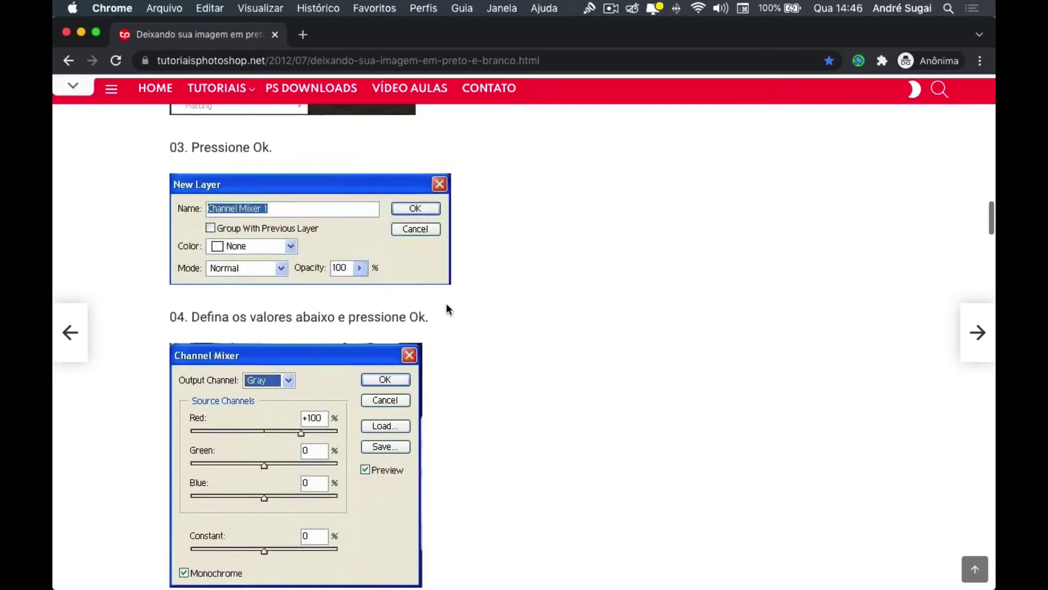
pyautogui.scroll(-2, 447, 309)
pyautogui.scroll(-1, 447, 309)
pyautogui.scroll(-1, 447, 309)
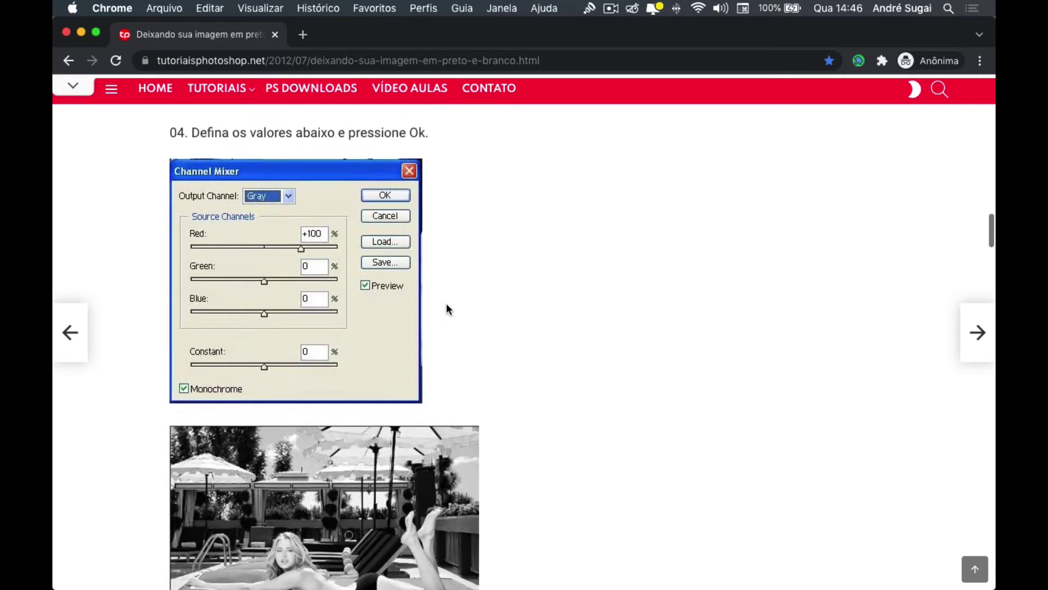
pyautogui.scroll(-2, 447, 309)
pyautogui.scroll(-2, 447, 309)
pyautogui.scroll(-2, 447, 309)
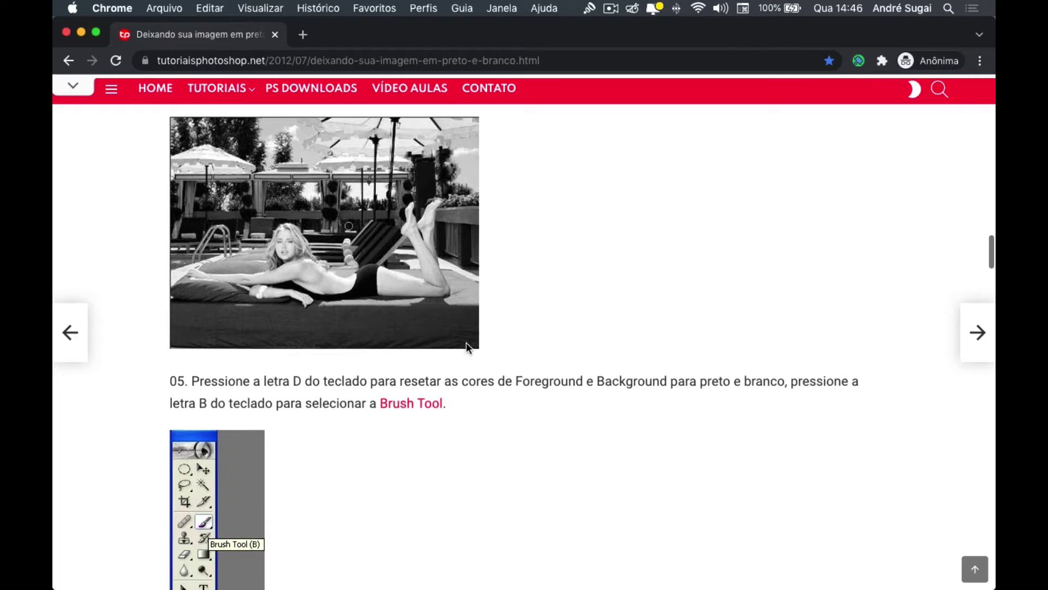
pyautogui.scroll(-2, 468, 347)
pyautogui.scroll(-2, 466, 344)
pyautogui.scroll(-1, 466, 344)
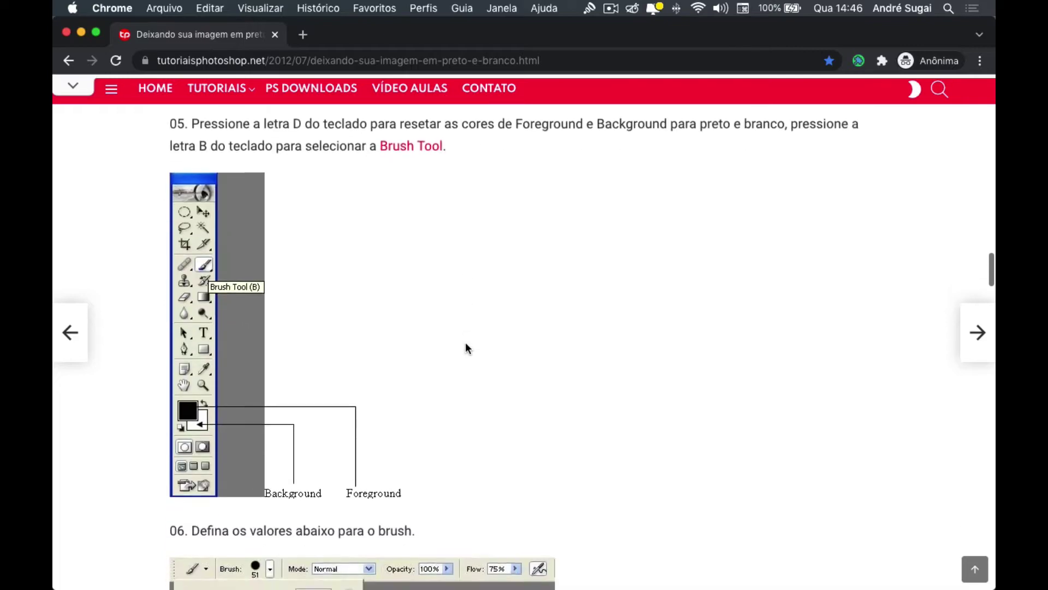
pyautogui.scroll(-2, 466, 344)
pyautogui.scroll(-2, 465, 344)
pyautogui.scroll(-2, 466, 345)
pyautogui.scroll(-2, 465, 345)
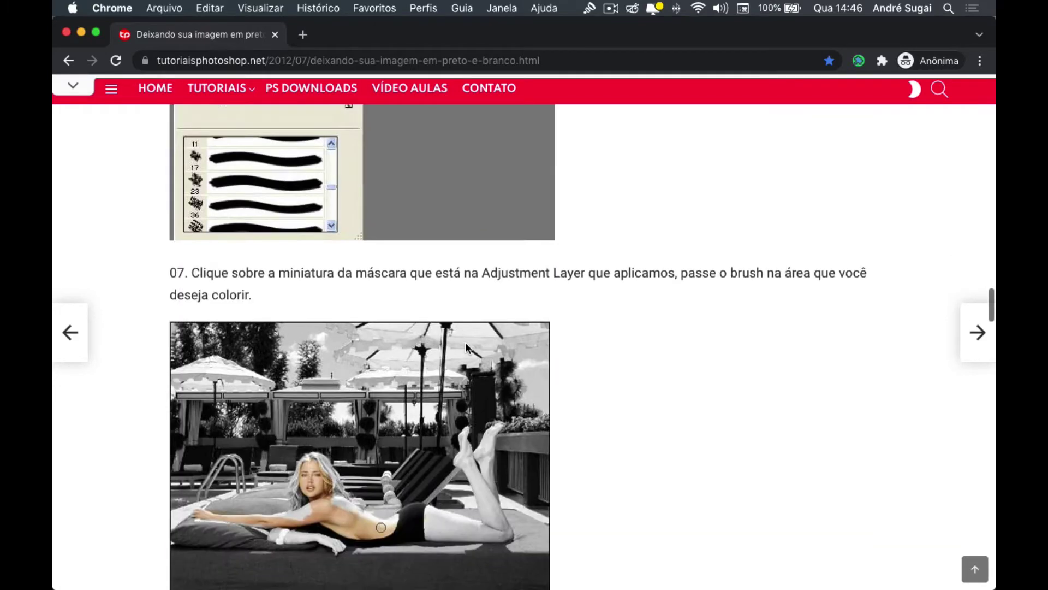
pyautogui.scroll(-2, 466, 345)
pyautogui.scroll(-2, 466, 346)
pyautogui.scroll(-2, 466, 344)
pyautogui.scroll(-3, 466, 344)
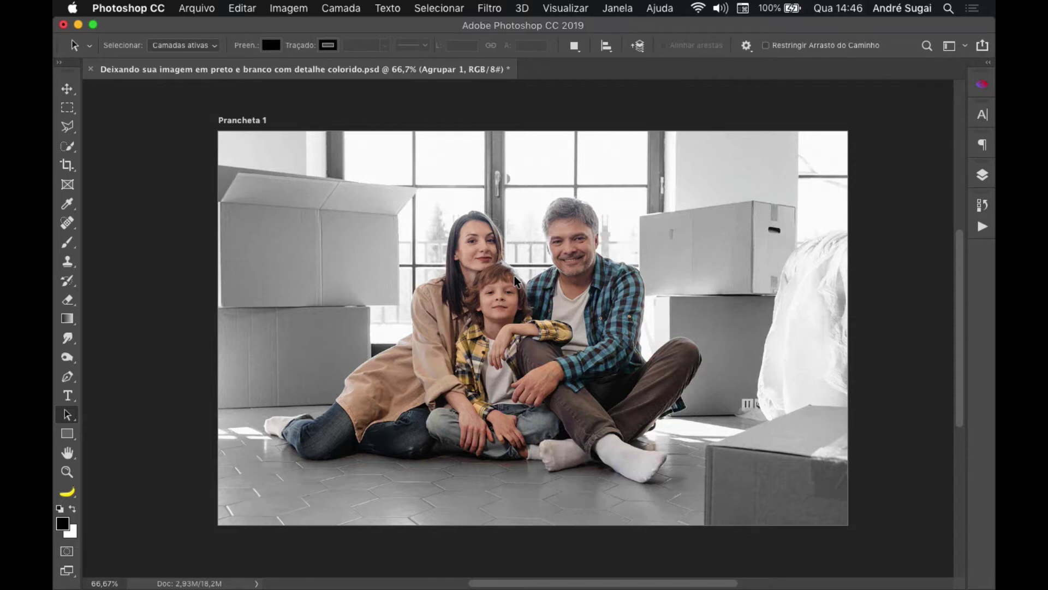
# Delete the Agrupar 1 group from the Layers panel and start duplicating pexels-photo
pyautogui.click(984, 177)
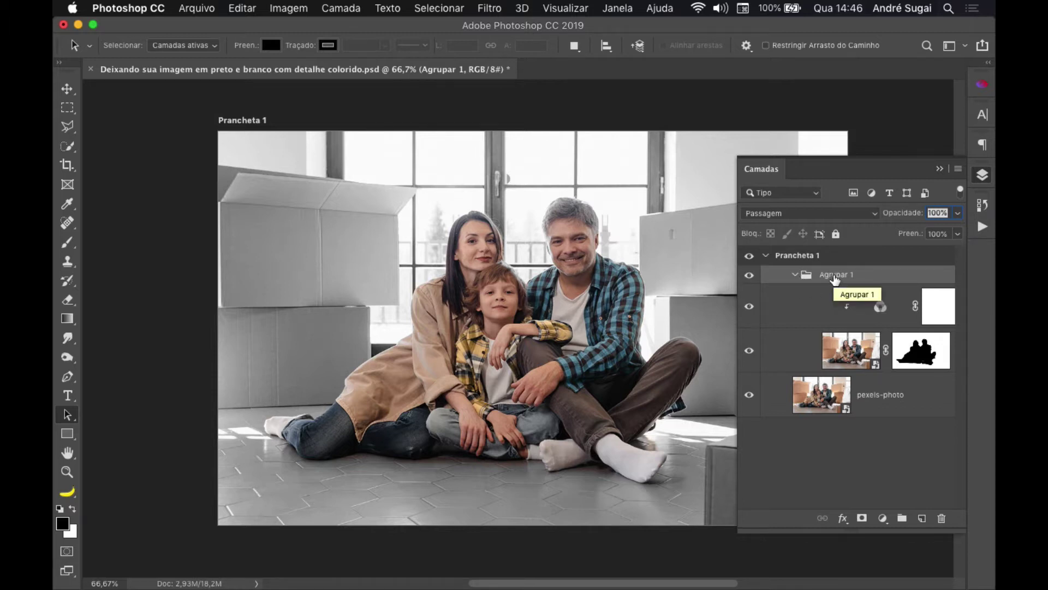
pyautogui.press('Delete')
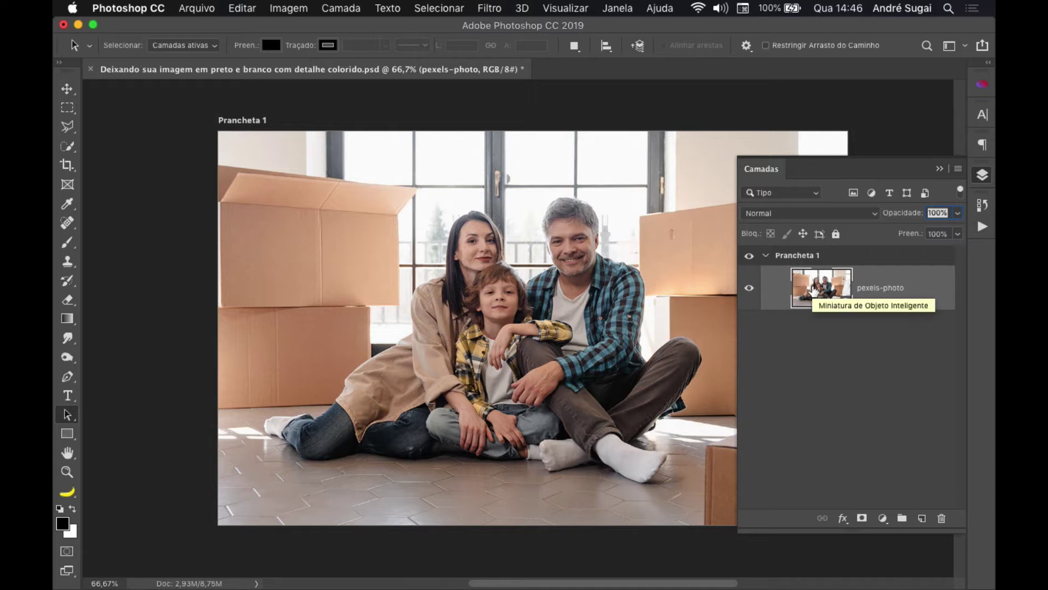
pyautogui.moveTo(813, 292); pyautogui.dragTo(818, 293)
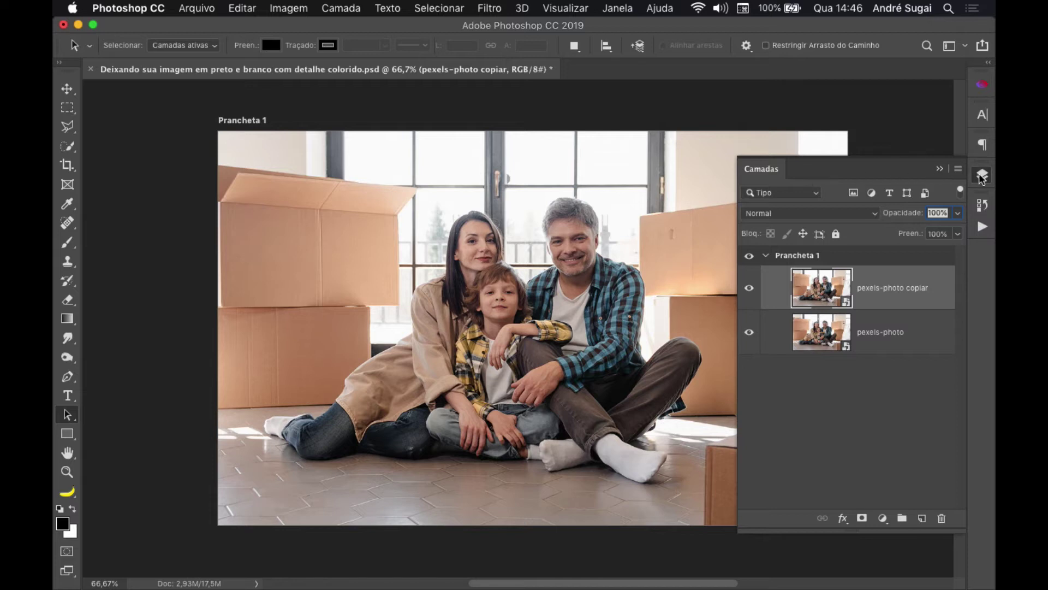
# Show the Layers panel as a floating panel via Janela > Camadas
pyautogui.click(983, 177)
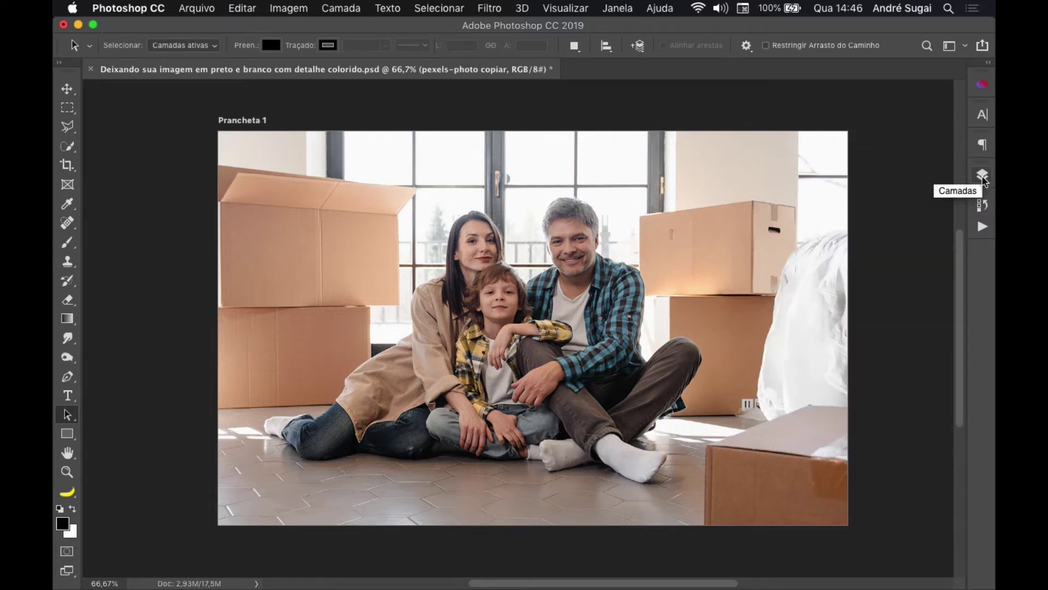
pyautogui.click(983, 180)
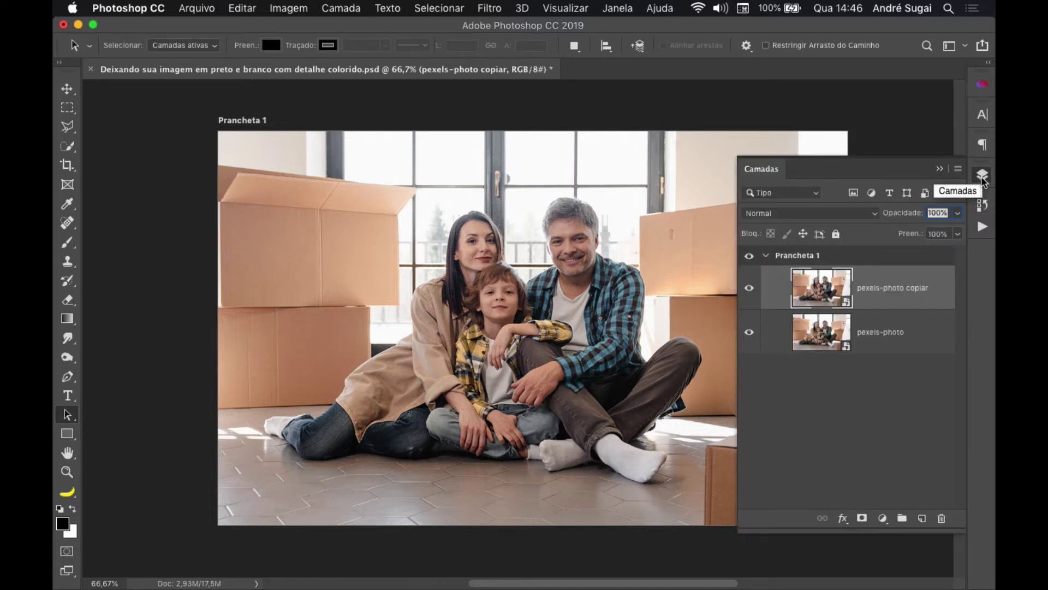
pyautogui.click(982, 177)
pyautogui.click(619, 10)
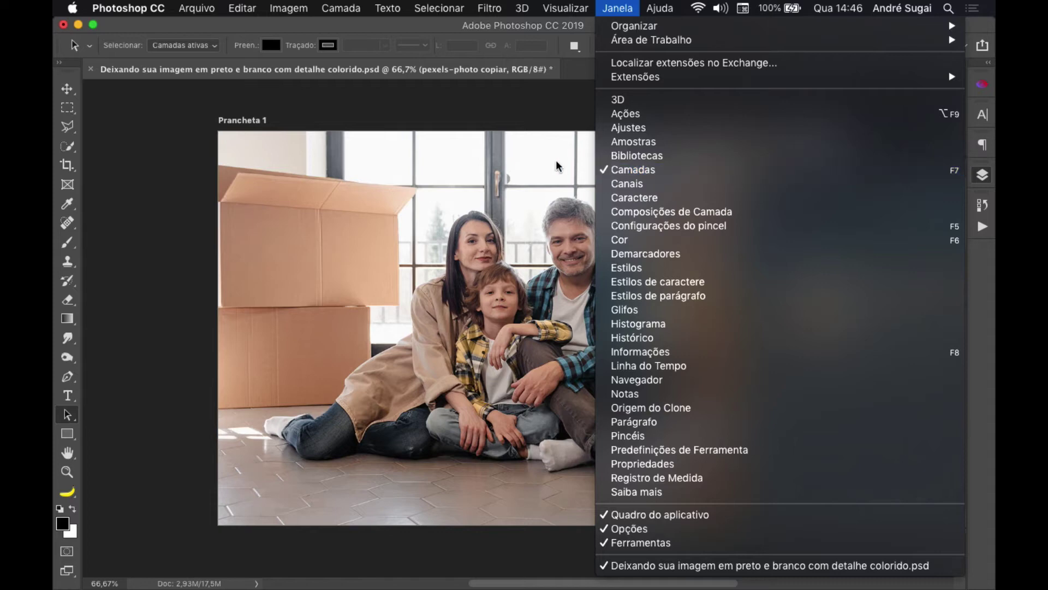
pyautogui.click(656, 171)
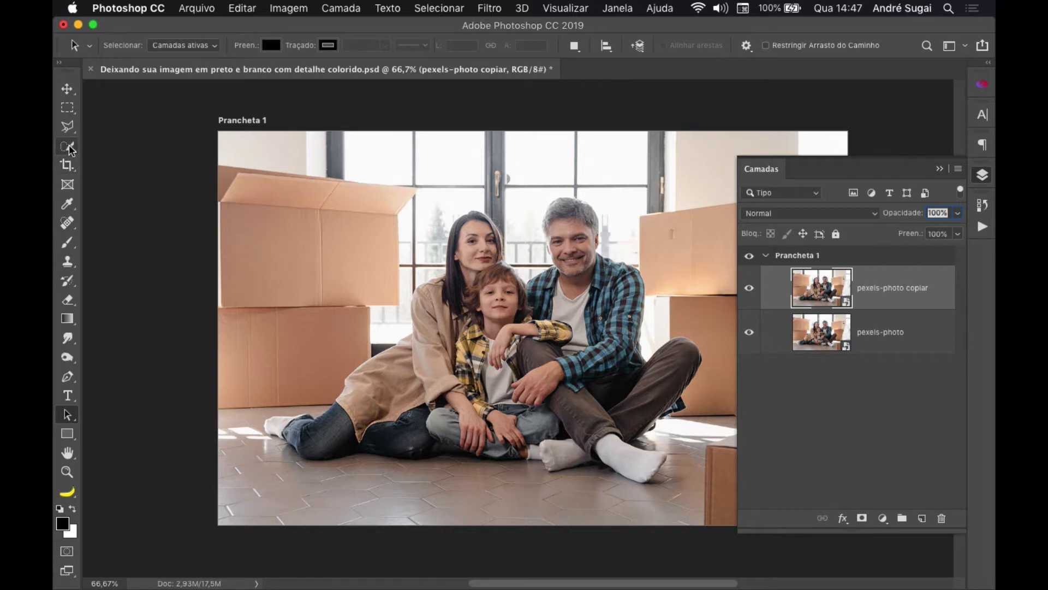
# Try the Magic Wand, then settle on the Quick Selection tool
pyautogui.click(68, 147)
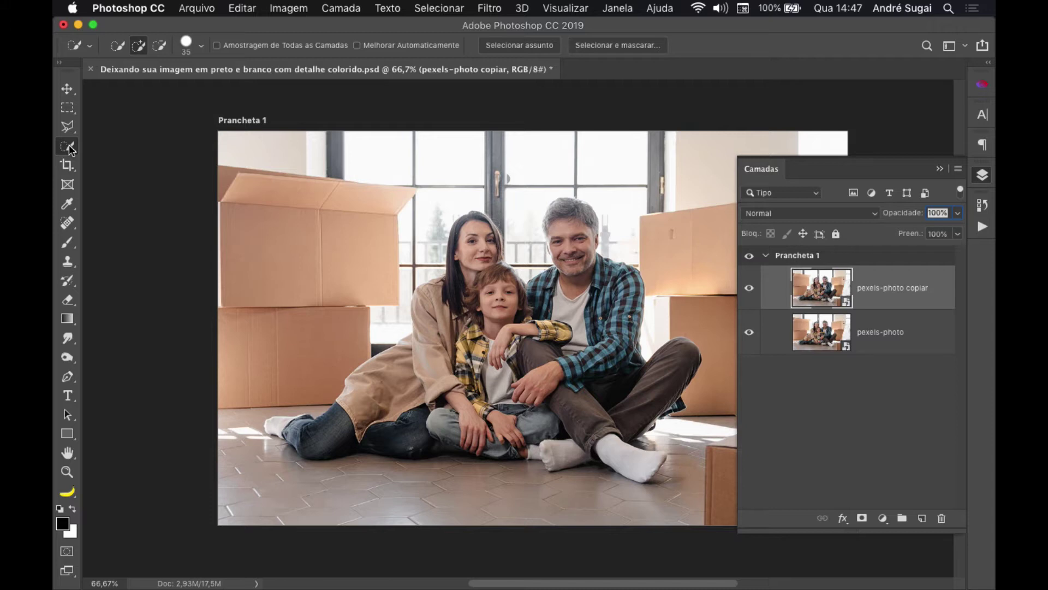
pyautogui.rightClick(69, 144)
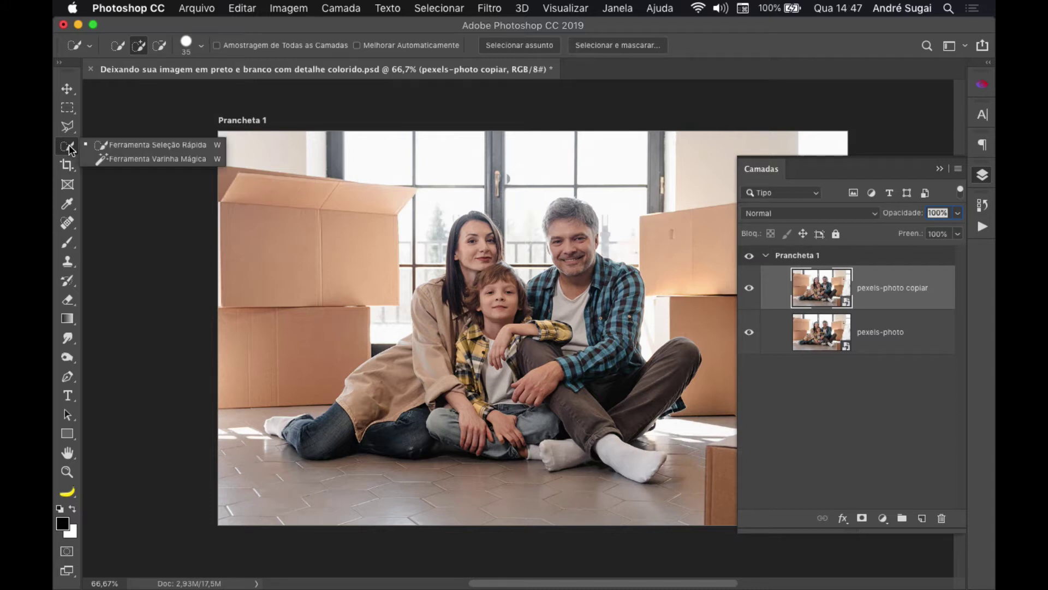
pyautogui.click(149, 159)
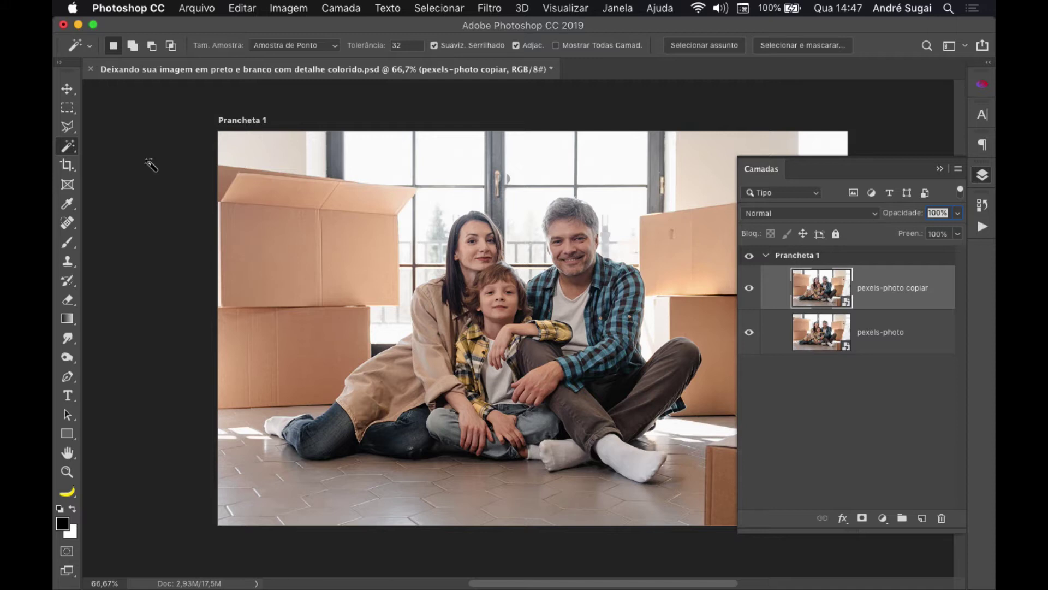
pyautogui.rightClick(71, 151)
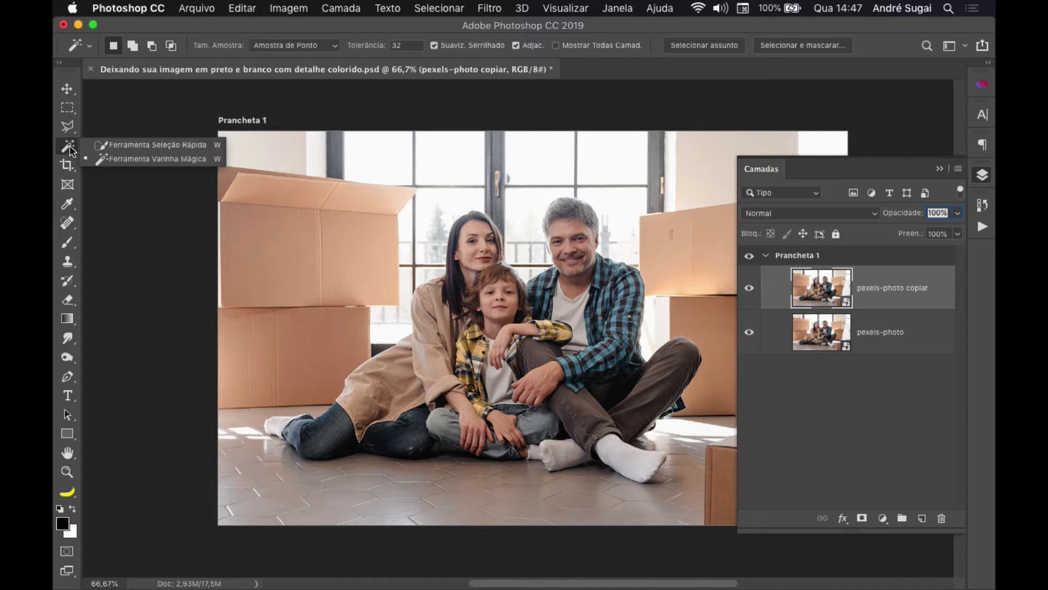
pyautogui.click(109, 144)
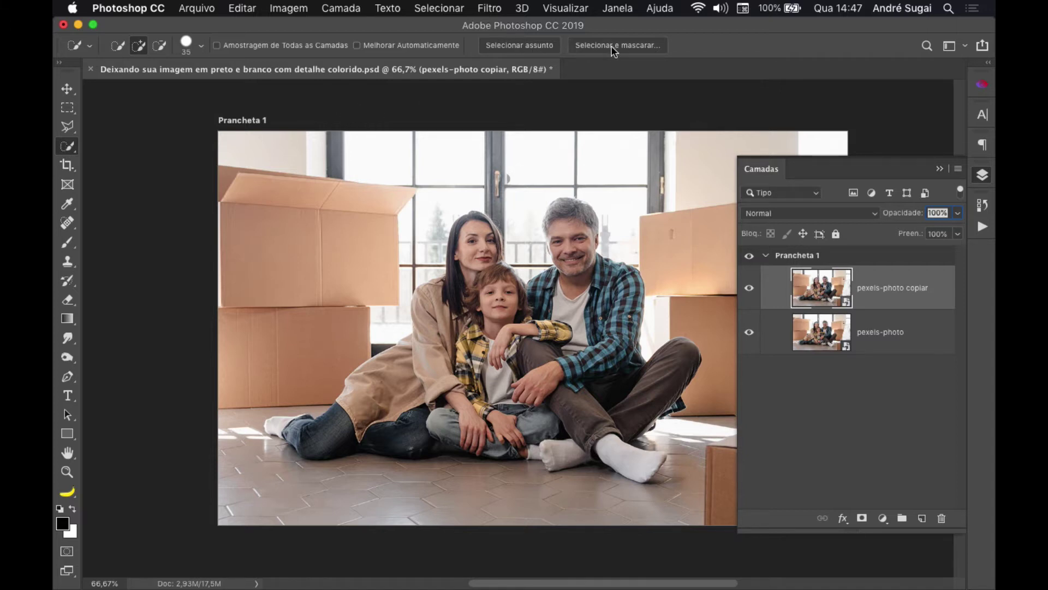
# Select the family as the subject and add the jeans to the selection
pyautogui.click(513, 45)
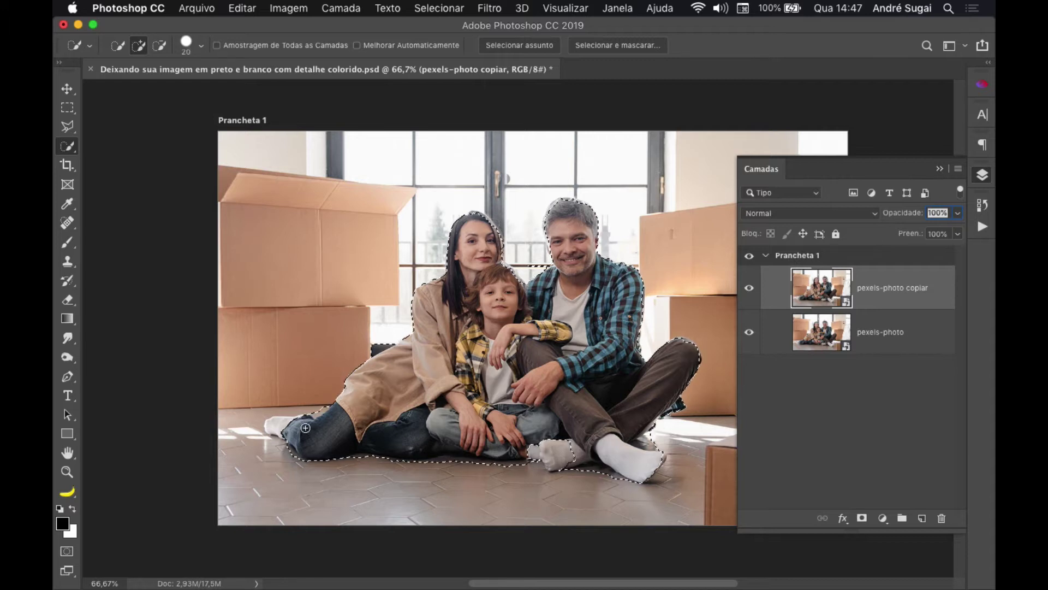
pyautogui.press('alt')
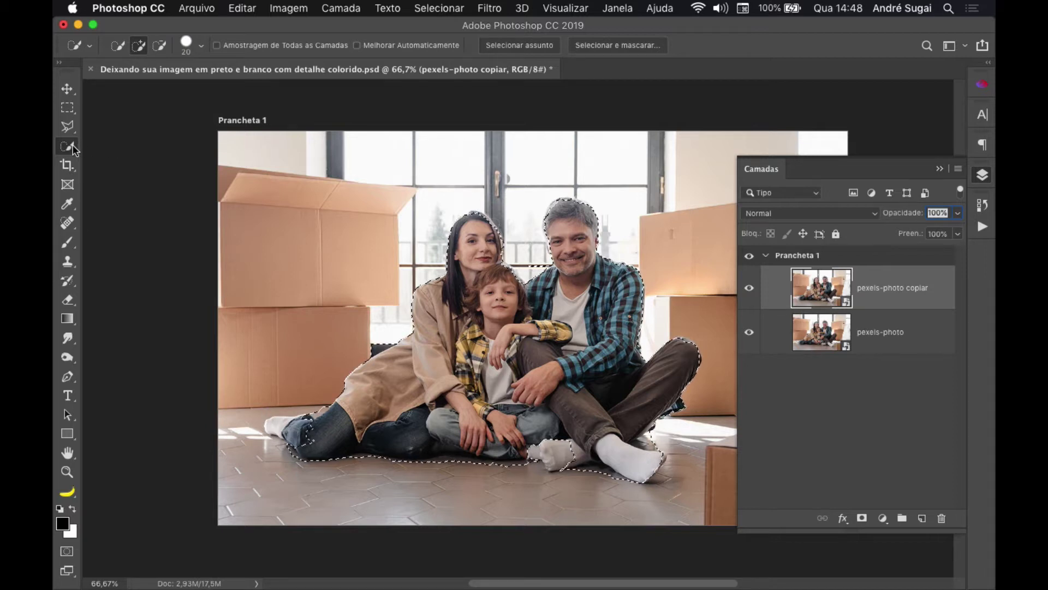
pyautogui.moveTo(320, 438); pyautogui.dragTo(294, 429)
pyautogui.press('alt')
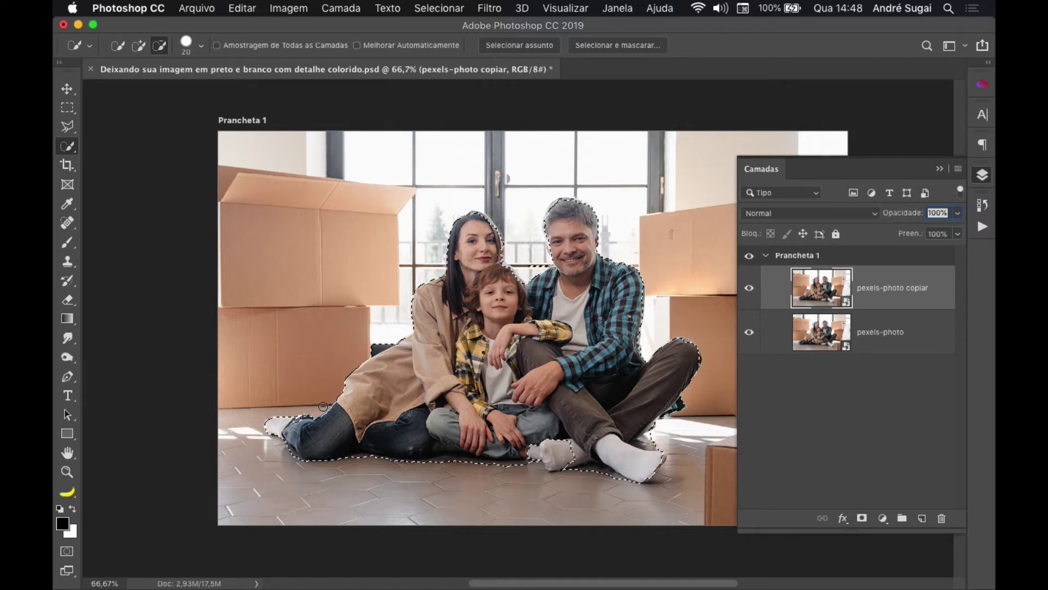
pyautogui.keyDown('alt'); pyautogui.click(397, 340); pyautogui.keyUp('alt')
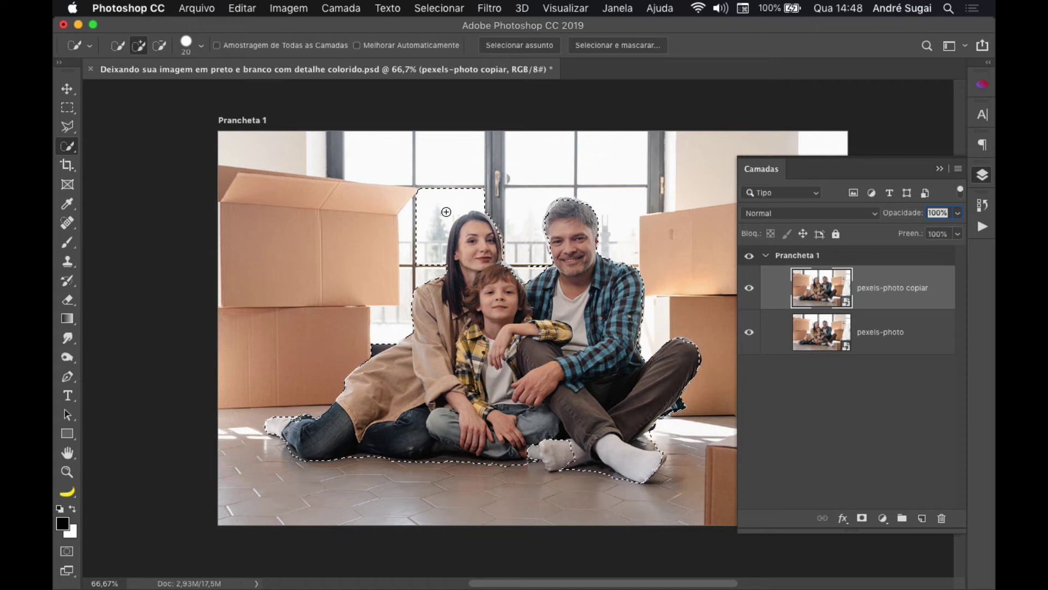
# Subtract the gap above the woman's head and shorten the Layers panel
pyautogui.press('alt')
pyautogui.moveTo(407, 206); pyautogui.dragTo(431, 195)
pyautogui.press('alt')
pyautogui.moveTo(961, 532); pyautogui.dragTo(936, 404)
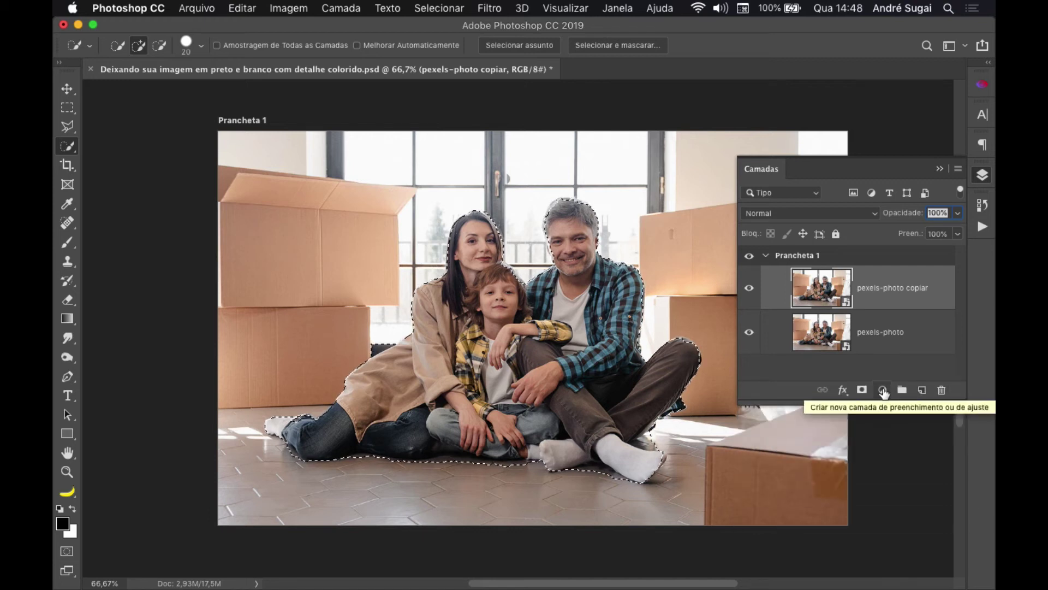
# Start a Misturador de canais layer from Camada > Nova camada de ajuste
pyautogui.click(883, 390)
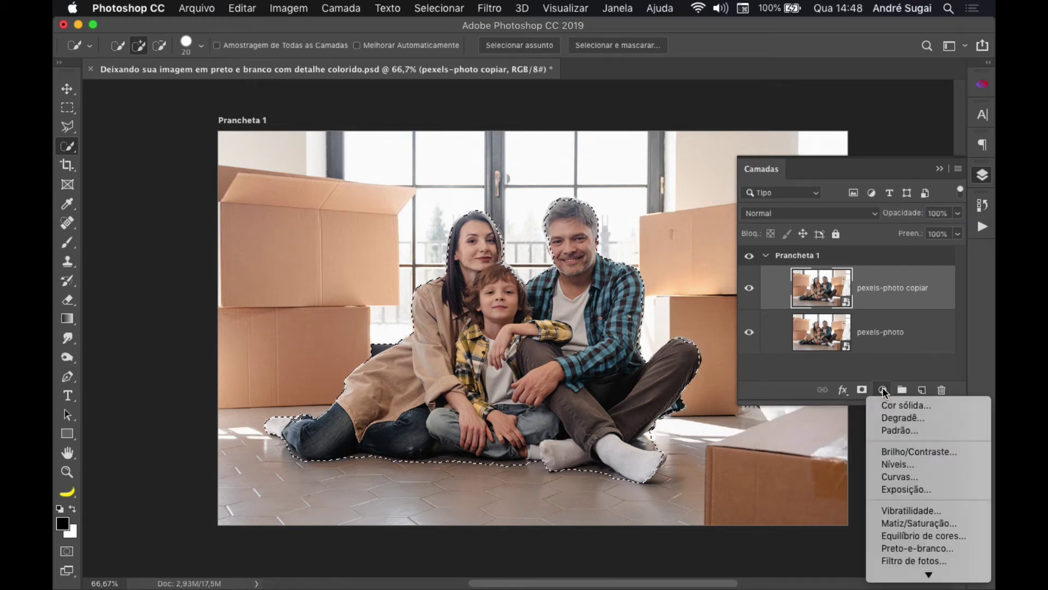
pyautogui.scroll(-3, 917, 466)
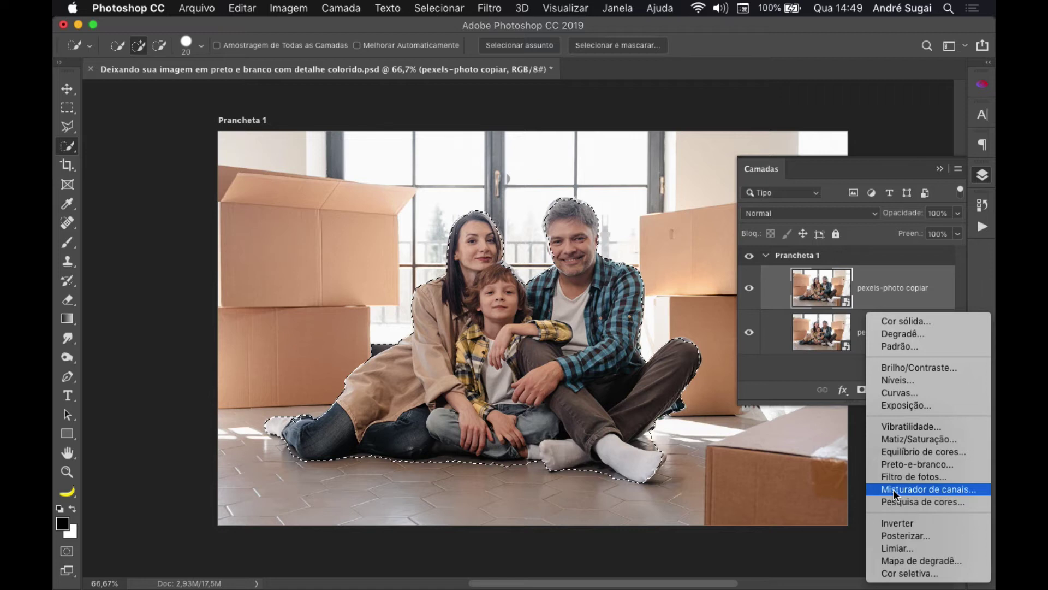
pyautogui.click(814, 301)
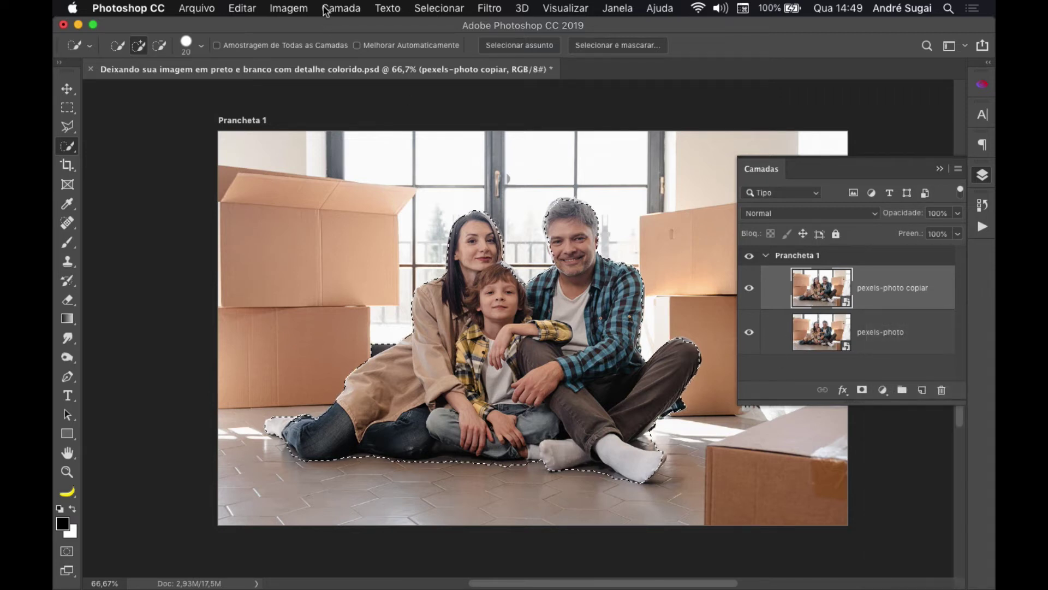
pyautogui.click(343, 7)
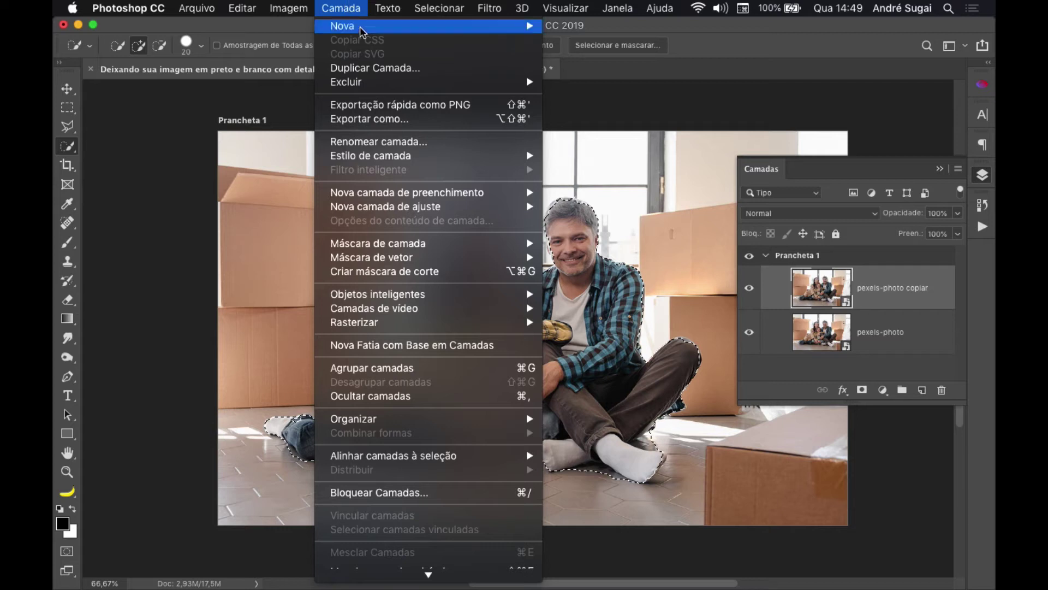
pyautogui.moveTo(385, 207)
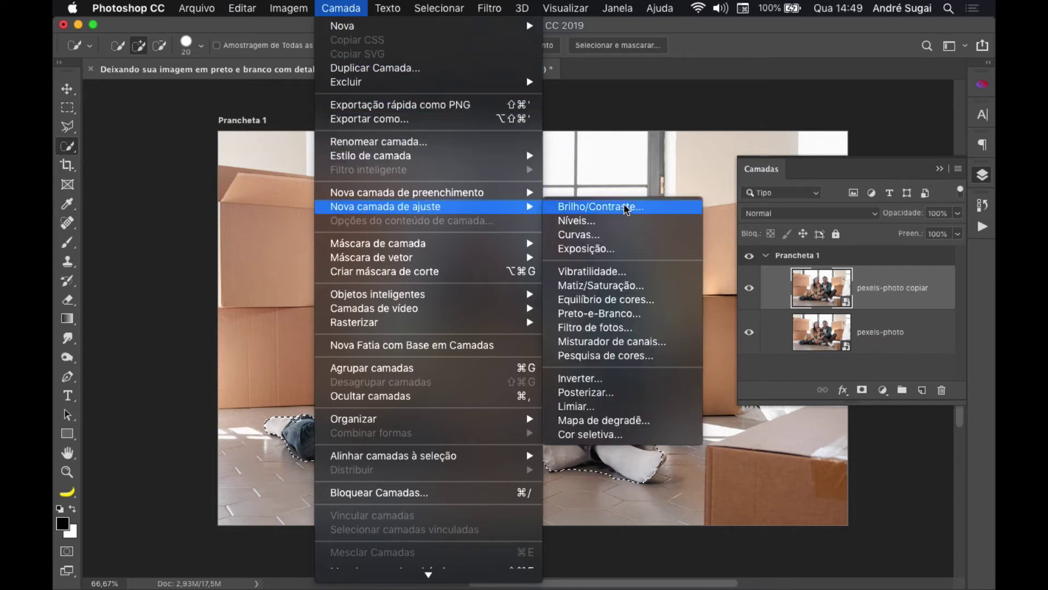
pyautogui.click(611, 342)
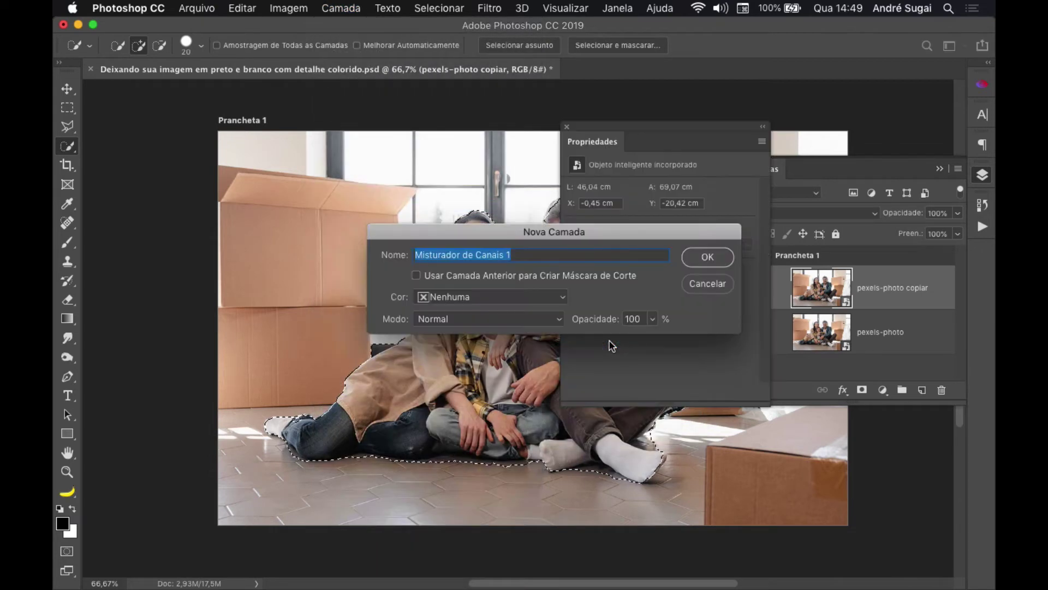
# Confirm the Channel Mixer layer and apply the Preto-e-Branco com Filtro Azul preset
pyautogui.click(706, 257)
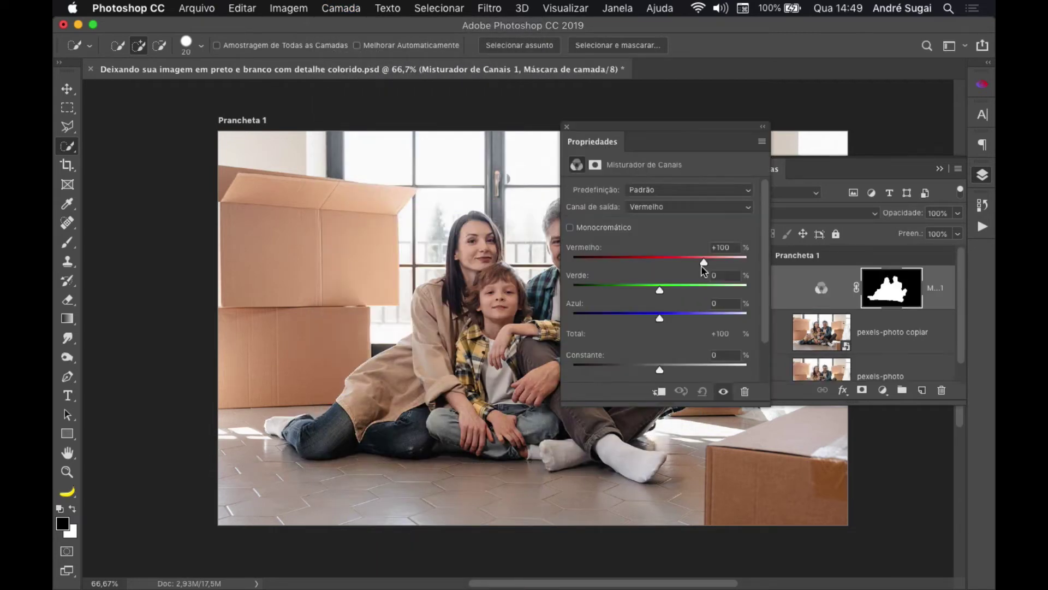
pyautogui.moveTo(686, 128); pyautogui.dragTo(714, 241)
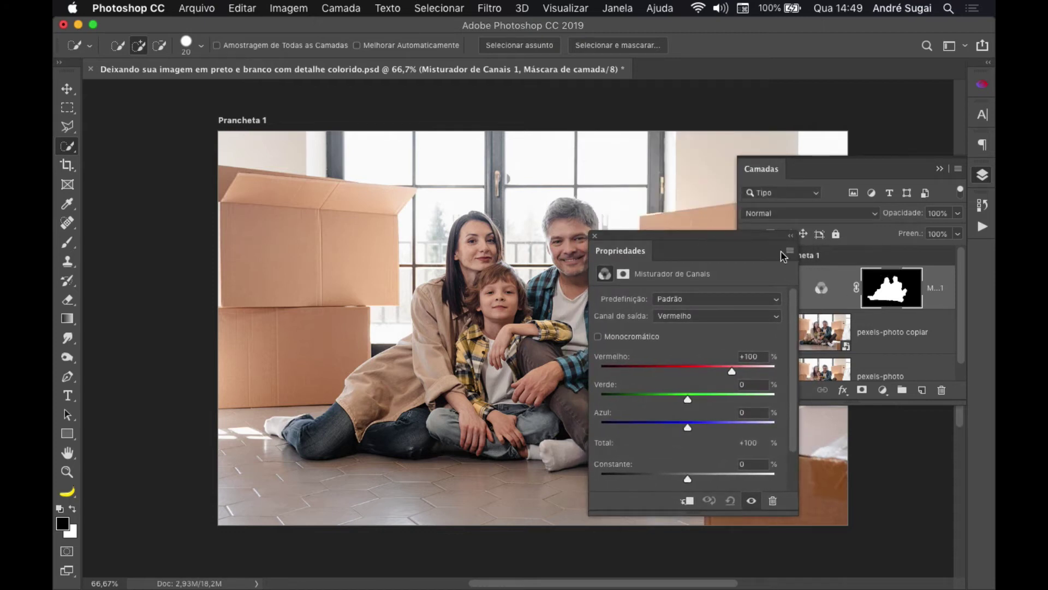
pyautogui.moveTo(644, 242); pyautogui.dragTo(636, 168)
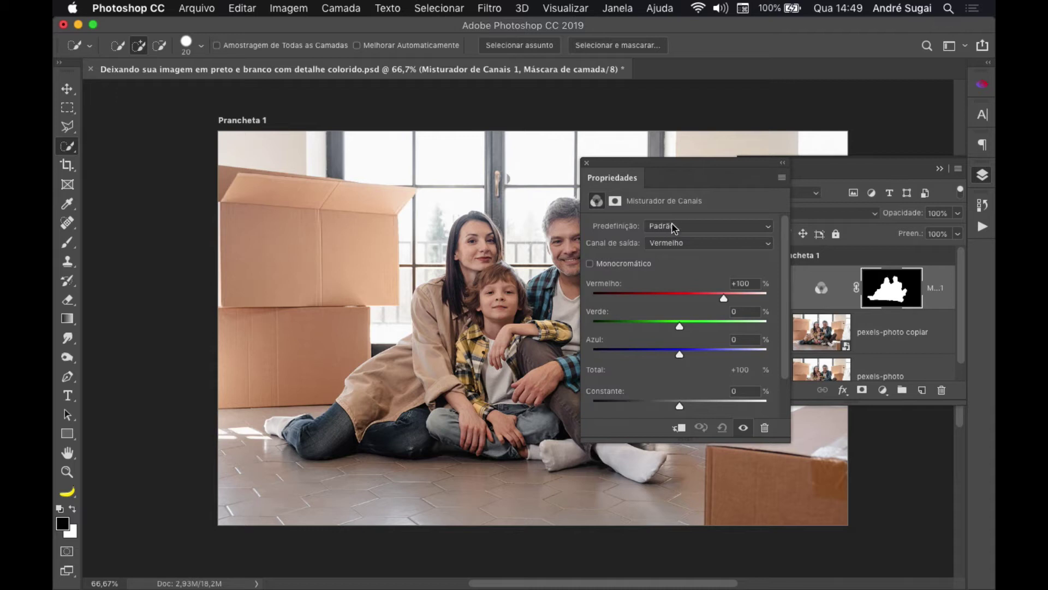
pyautogui.click(675, 228)
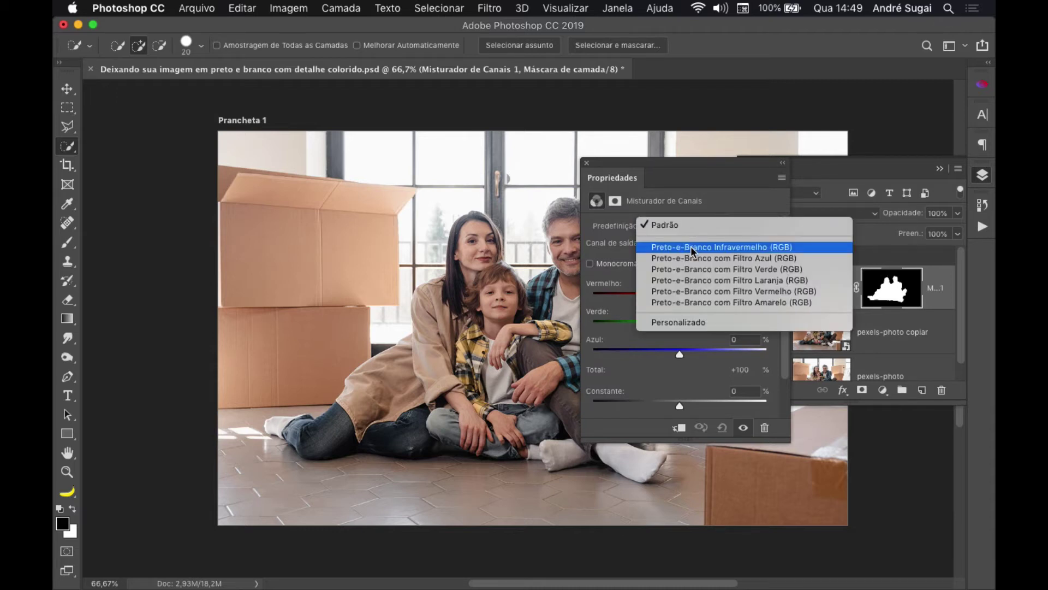
pyautogui.click(691, 248)
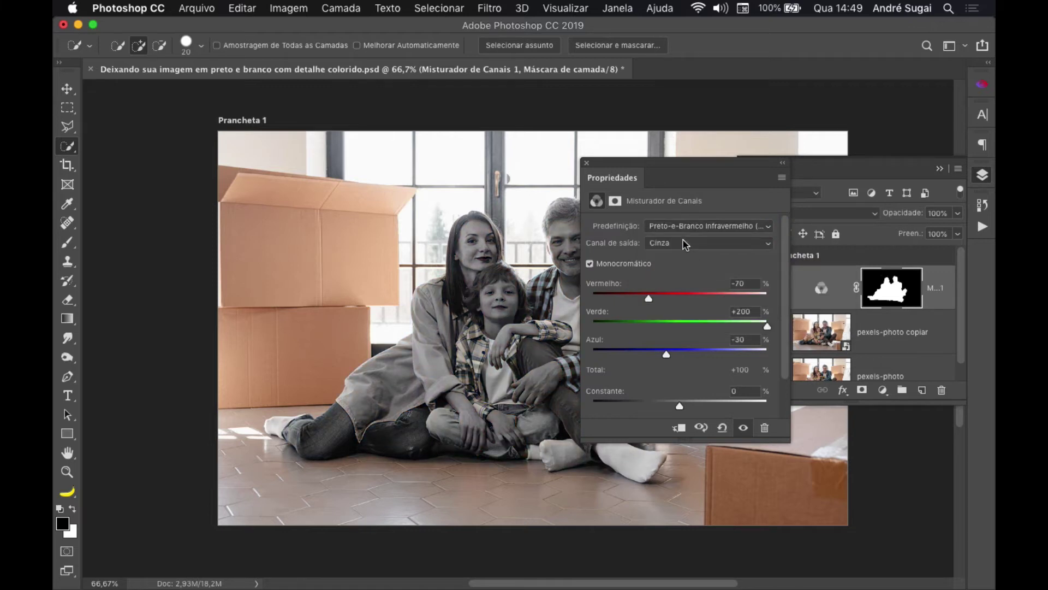
pyautogui.click(683, 226)
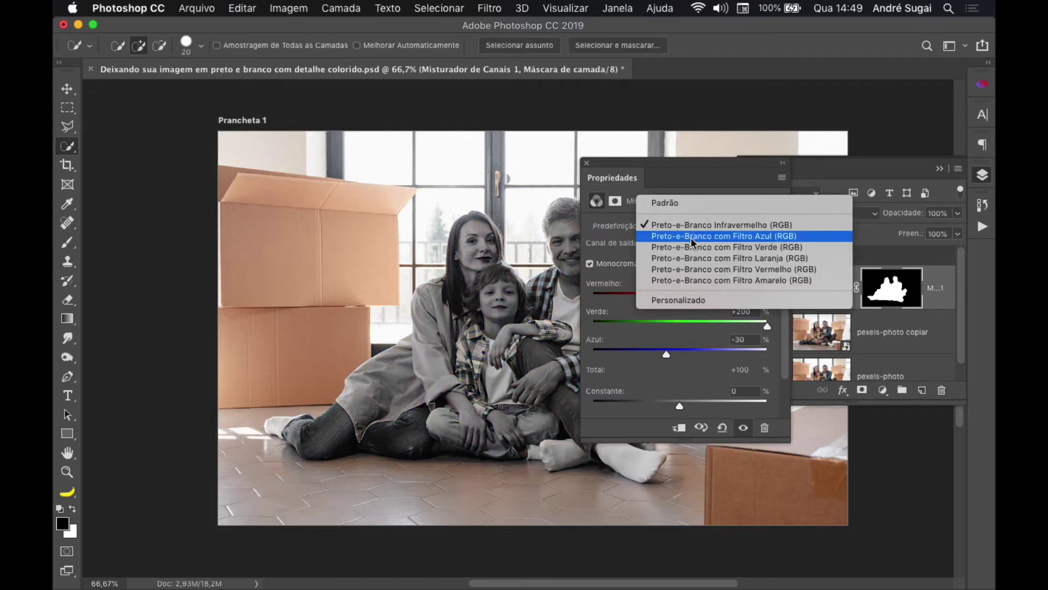
pyautogui.click(690, 237)
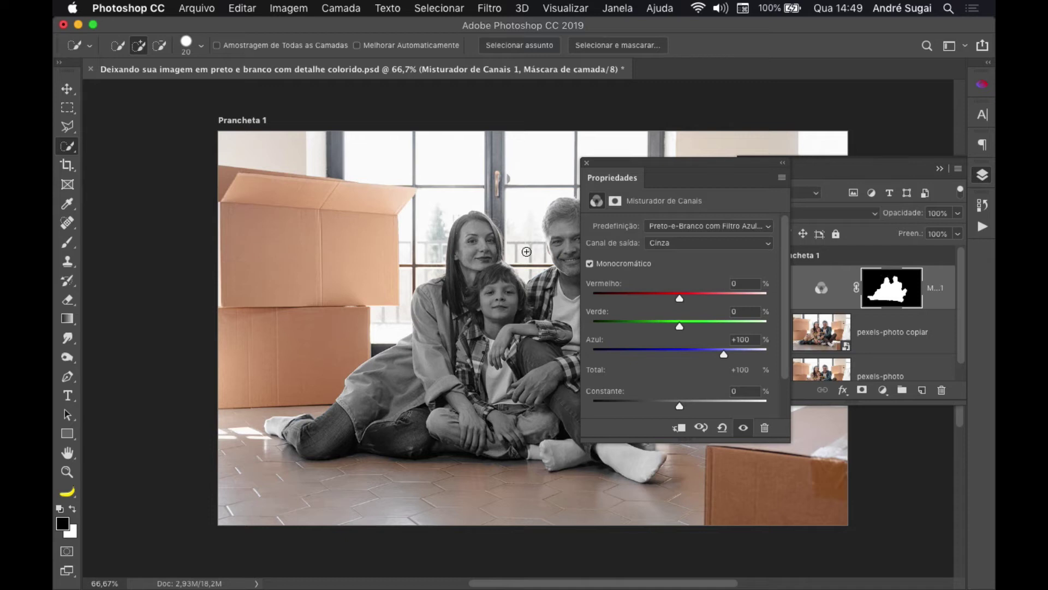
pyautogui.click(587, 164)
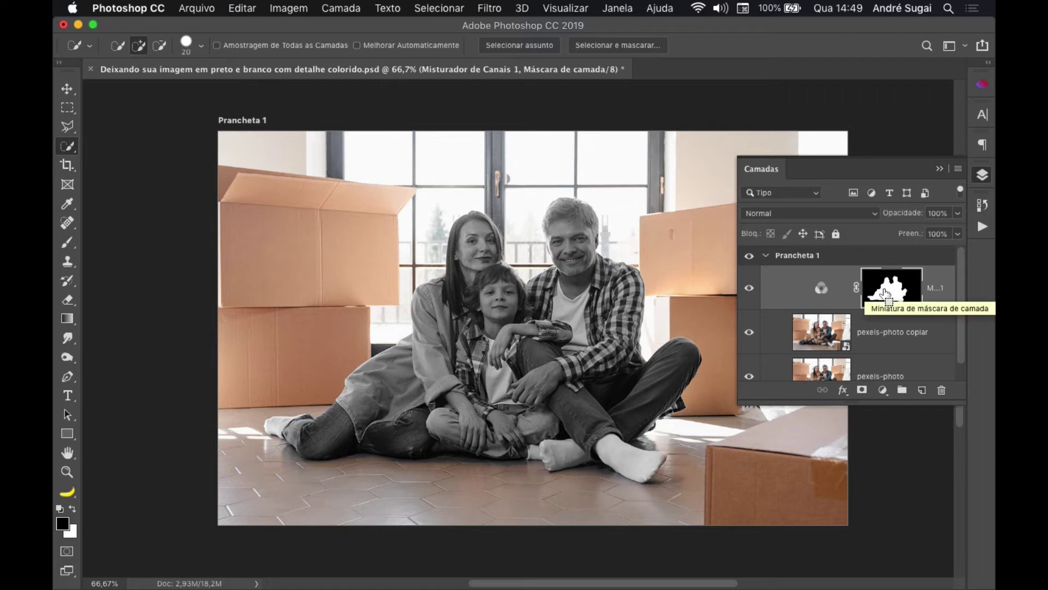
# Invert the Channel Mixer mask with Cmd+I so only the background turns gray
pyautogui.press('super+i')
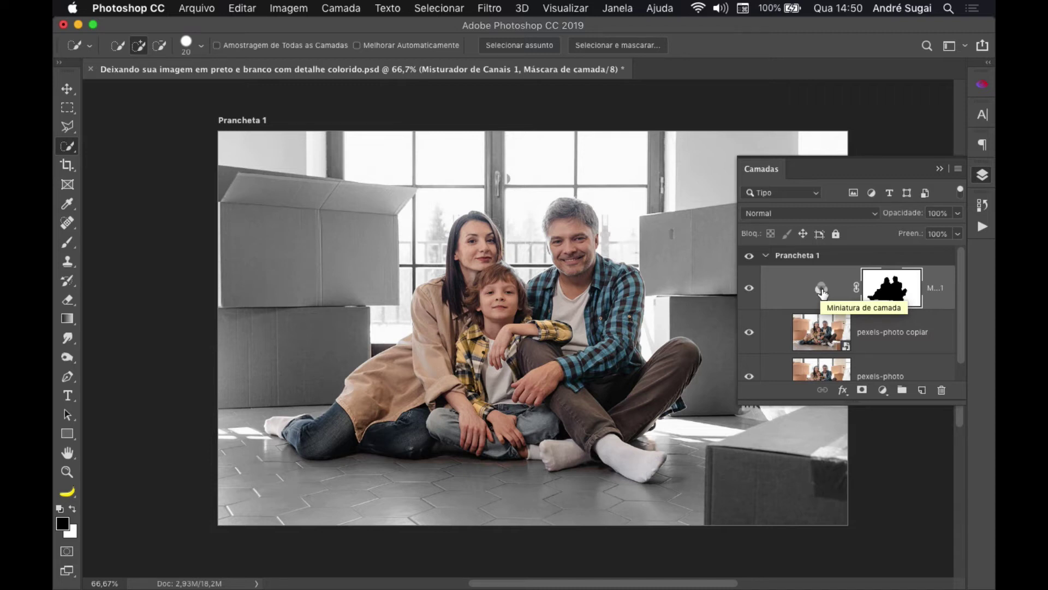
# Reopen the Channel Mixer and try the Verde, Laranja and Vermelho filter presets
pyautogui.doubleClick(822, 289)
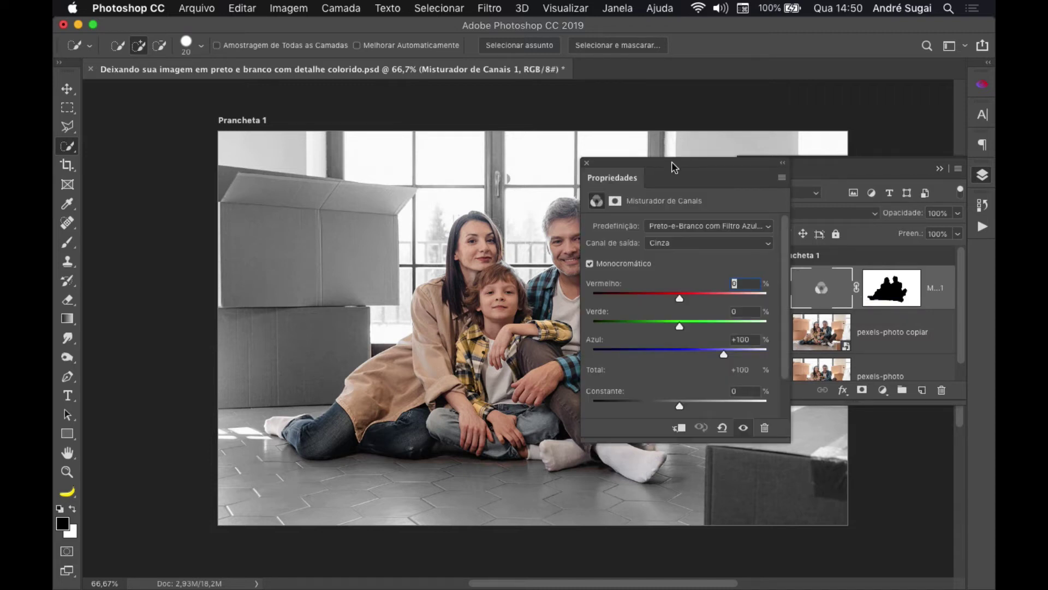
pyautogui.moveTo(671, 162); pyautogui.dragTo(788, 209)
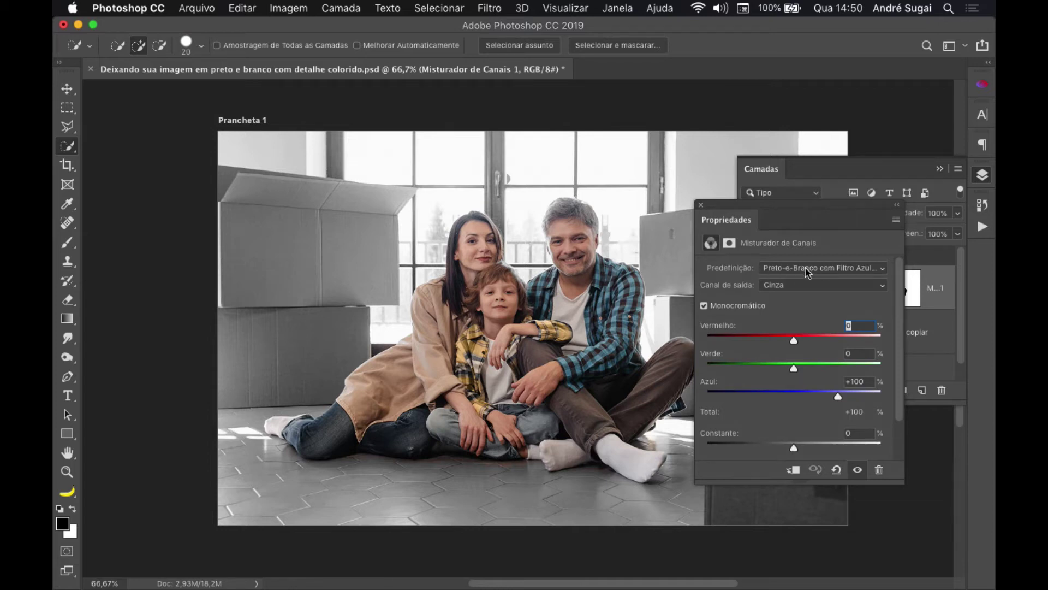
pyautogui.click(808, 273)
pyautogui.click(807, 278)
pyautogui.click(803, 268)
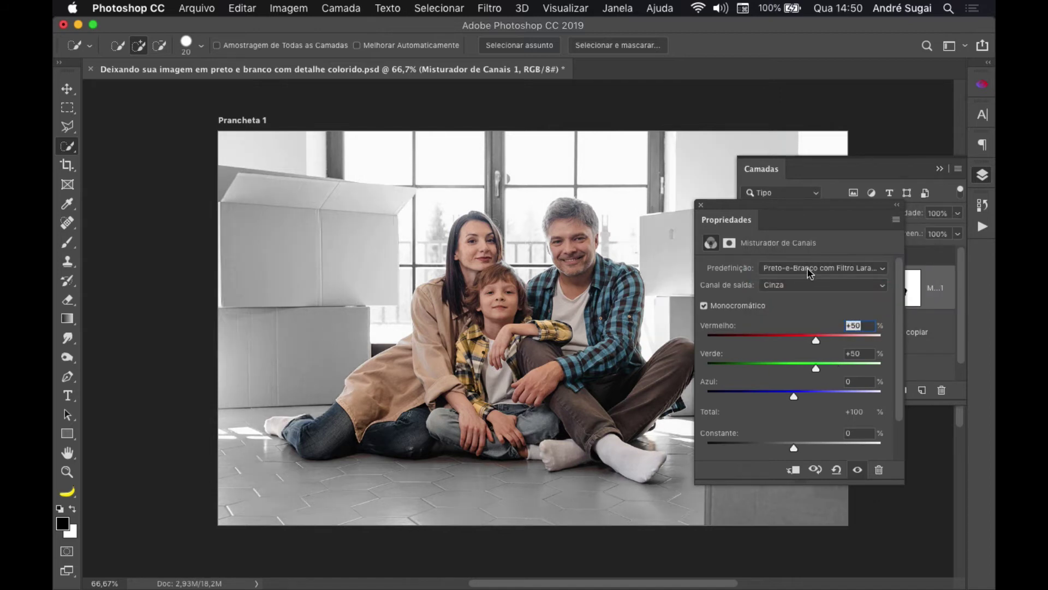
pyautogui.click(808, 269)
pyautogui.click(807, 278)
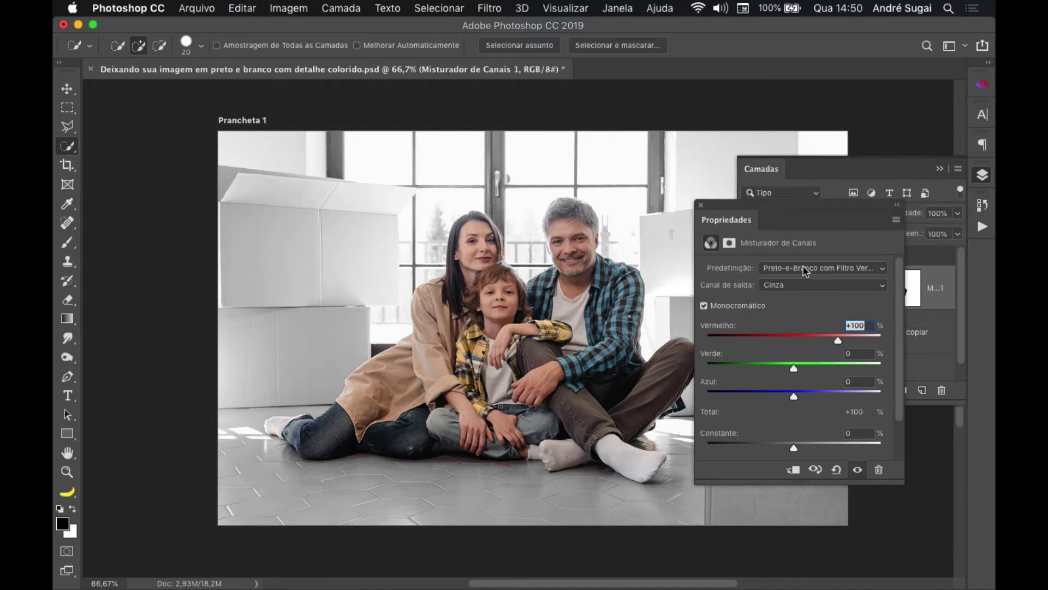
# Try Amarelo and Vermelho again, then settle on Preto-e-Branco com Filtro Verde
pyautogui.click(806, 268)
pyautogui.press('Return')
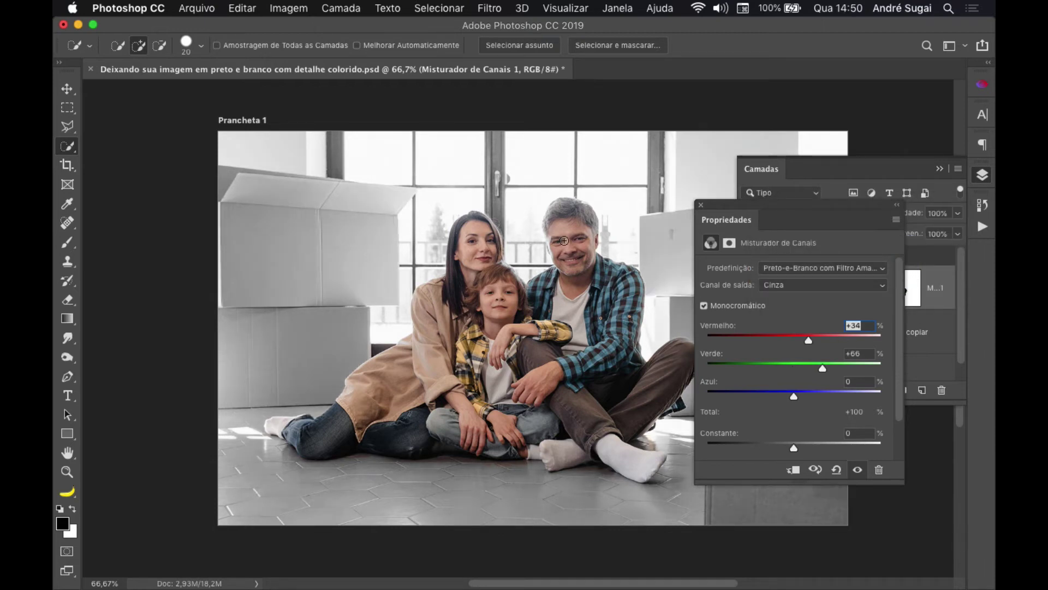
pyautogui.click(783, 269)
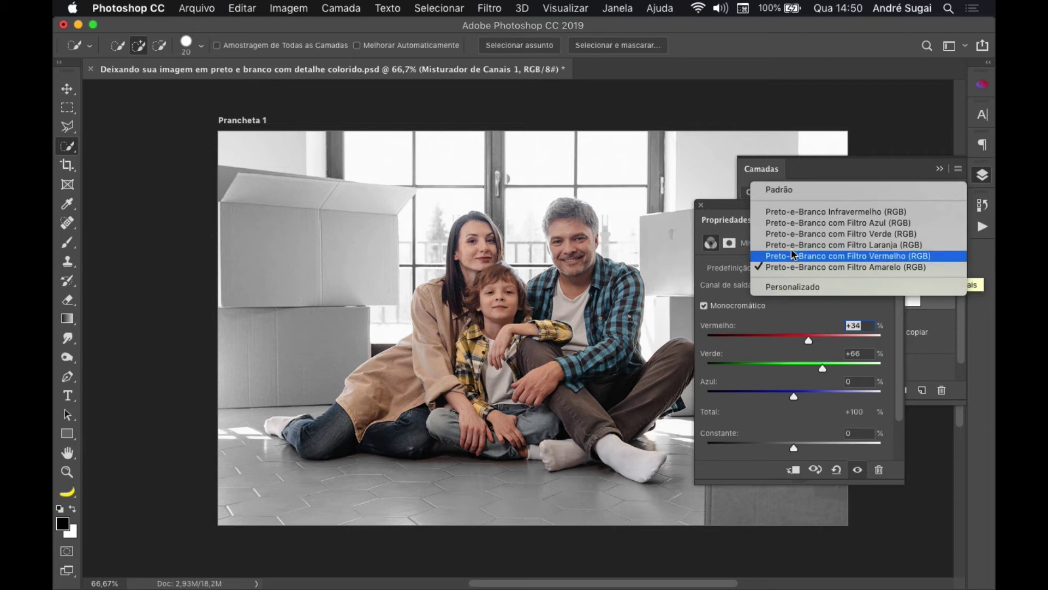
pyautogui.click(788, 254)
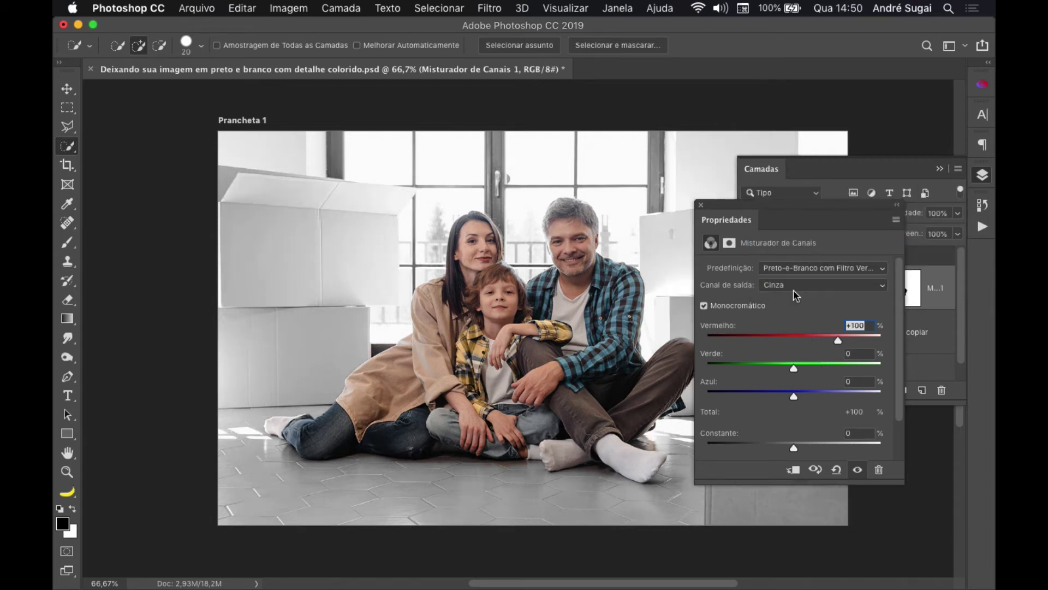
pyautogui.click(790, 267)
pyautogui.click(794, 268)
pyautogui.click(796, 255)
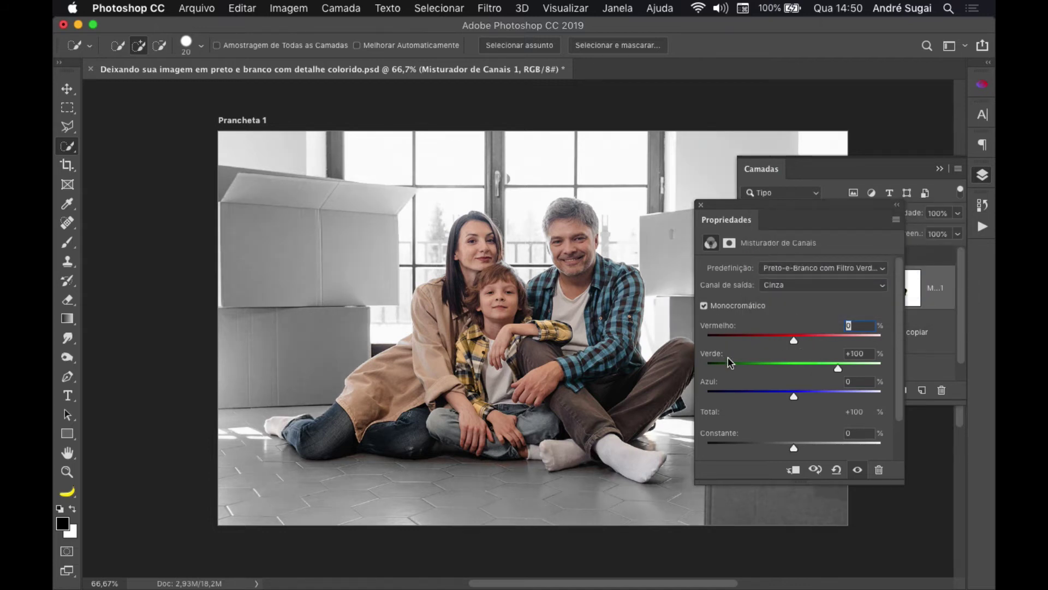
# Set a monochrome mix of Vermelho +55, Verde +27, Azul +22 and return to Chrome
pyautogui.click(704, 306)
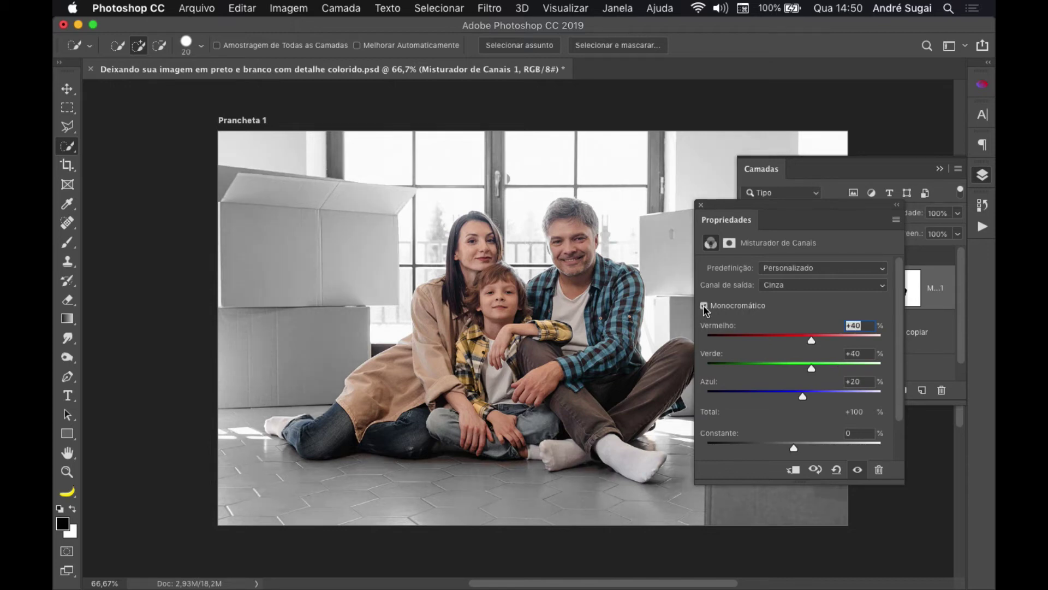
pyautogui.moveTo(811, 336)
pyautogui.mouseDown()
pyautogui.moveTo(781, 336)
pyautogui.moveTo(817, 336)
pyautogui.moveTo(801, 369)
pyautogui.mouseUp()
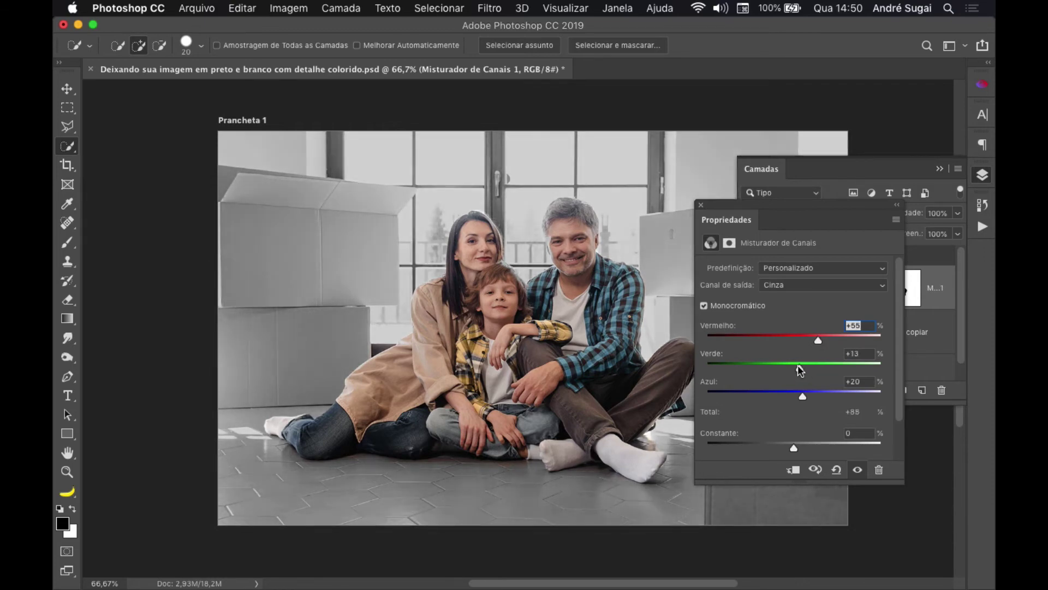
pyautogui.moveTo(799, 369); pyautogui.dragTo(803, 396)
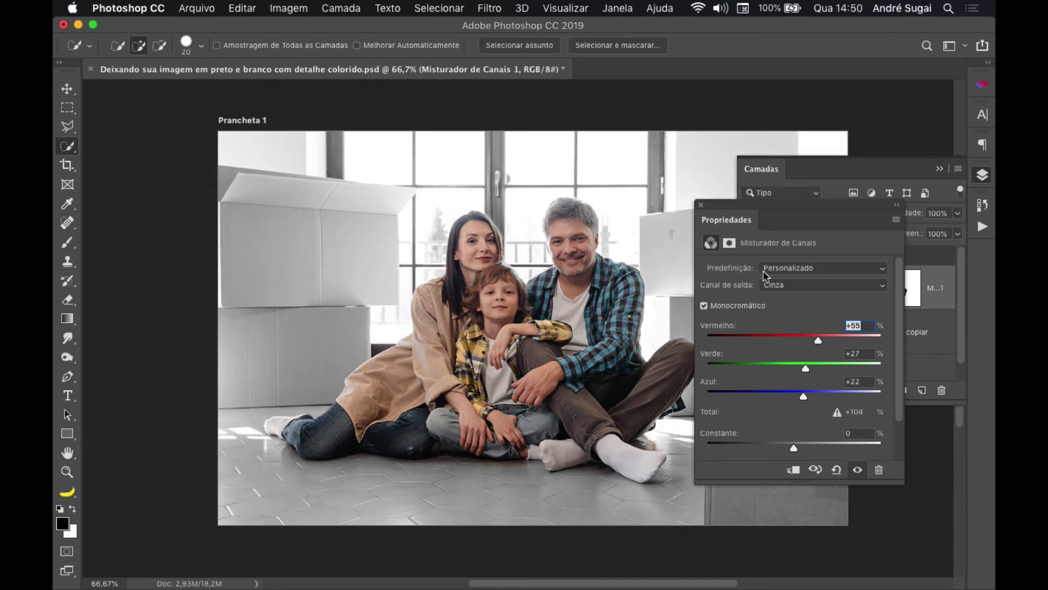
pyautogui.click(701, 204)
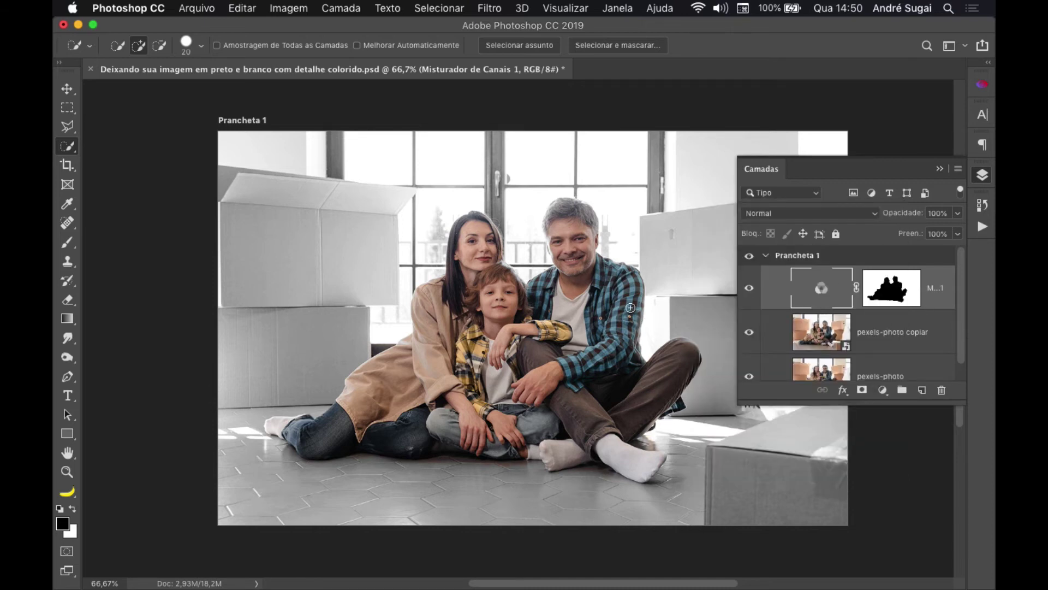
pyautogui.hotkey('ctrl', 'Left')
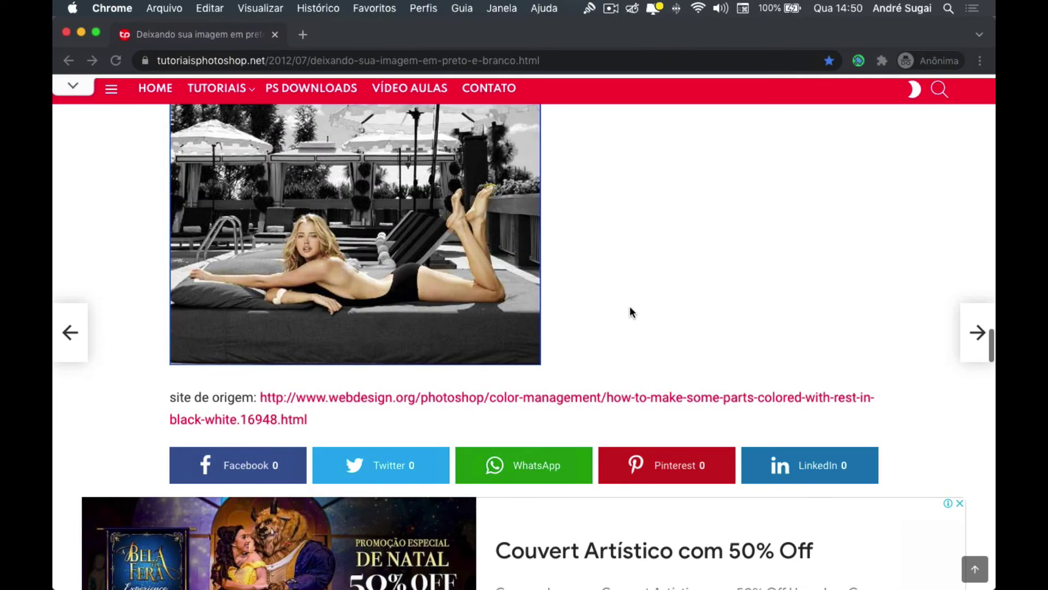
# Scroll the tutorial up to step 02, then down to step 04's Red +100 Monochrome example
pyautogui.scroll(5, 638, 242)
pyautogui.scroll(5, 638, 241)
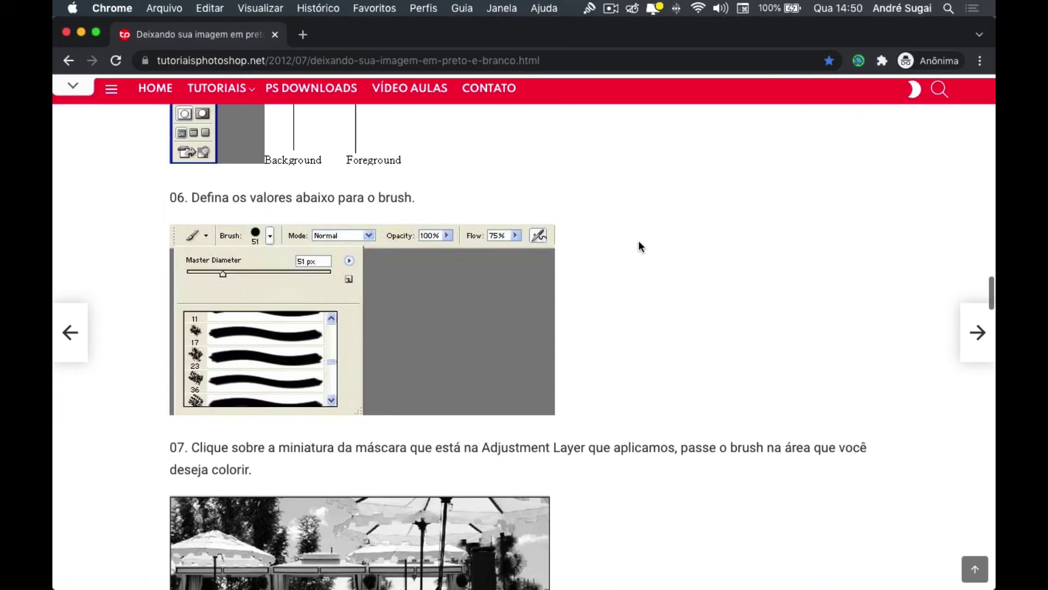
pyautogui.scroll(5, 639, 242)
pyautogui.scroll(5, 638, 241)
pyautogui.scroll(5, 639, 242)
pyautogui.scroll(5, 639, 241)
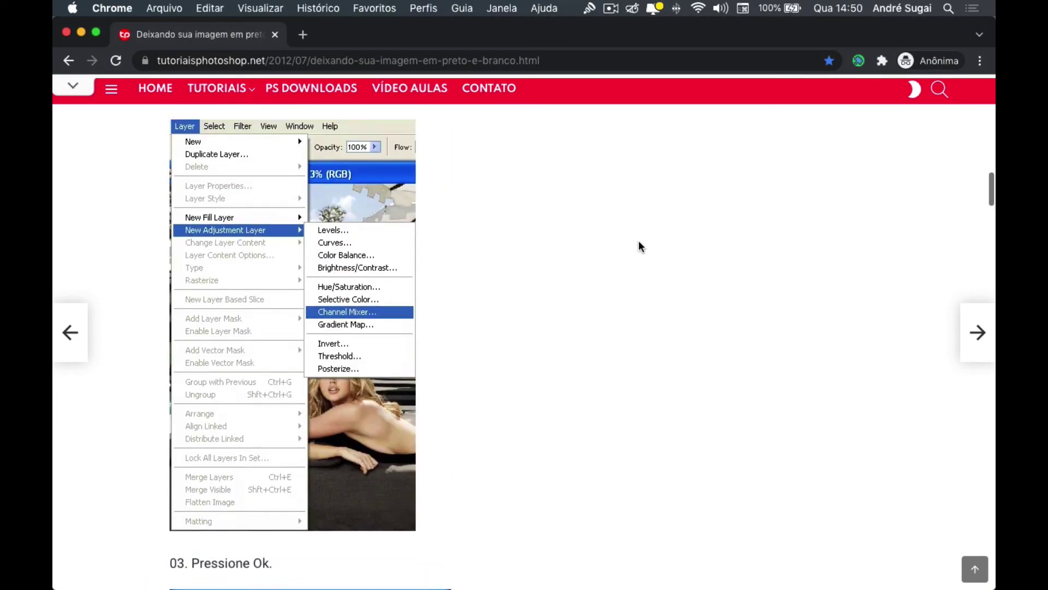
pyautogui.scroll(5, 639, 241)
pyautogui.scroll(3, 639, 242)
pyautogui.scroll(1, 640, 244)
pyautogui.scroll(-3, 640, 243)
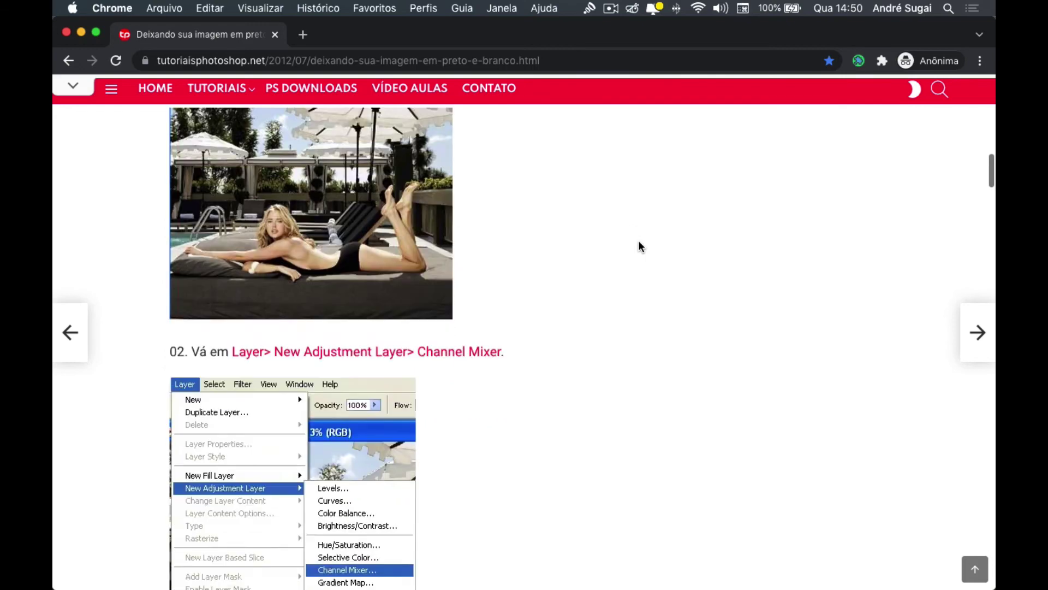
pyautogui.scroll(-1, 600, 316)
pyautogui.scroll(-3, 581, 346)
pyautogui.scroll(-1, 581, 346)
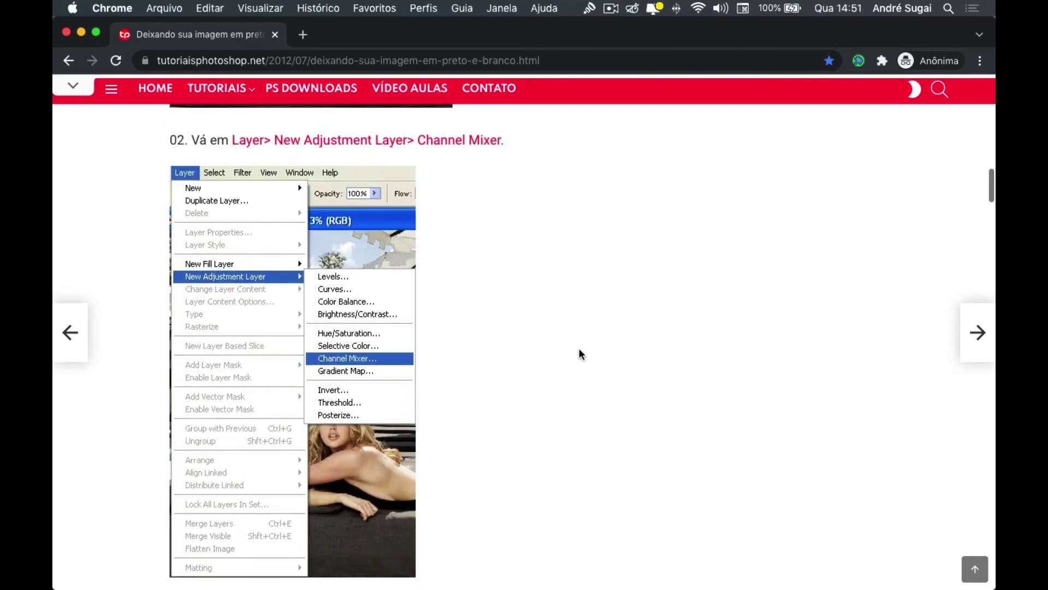
pyautogui.scroll(-1, 579, 350)
pyautogui.scroll(3, 579, 350)
pyautogui.scroll(4, 578, 353)
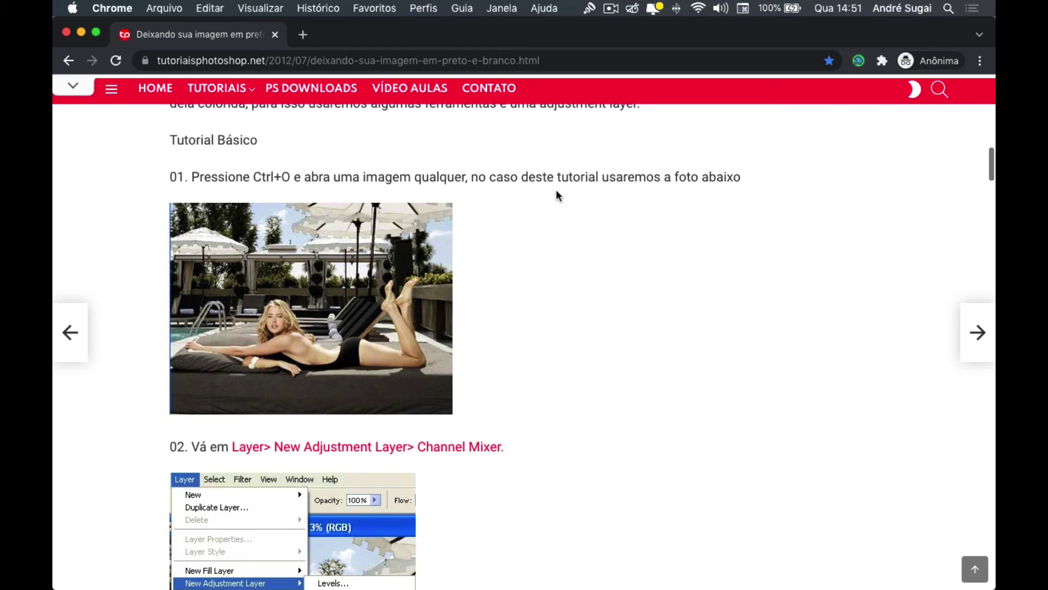
pyautogui.scroll(-3, 473, 339)
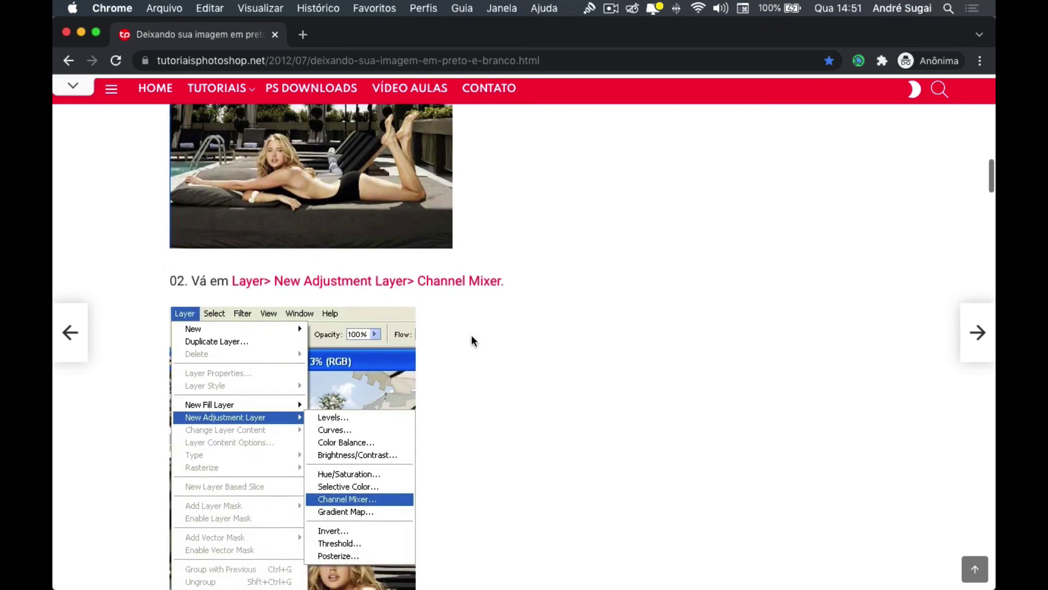
pyautogui.scroll(-2, 457, 322)
pyautogui.scroll(-1, 450, 350)
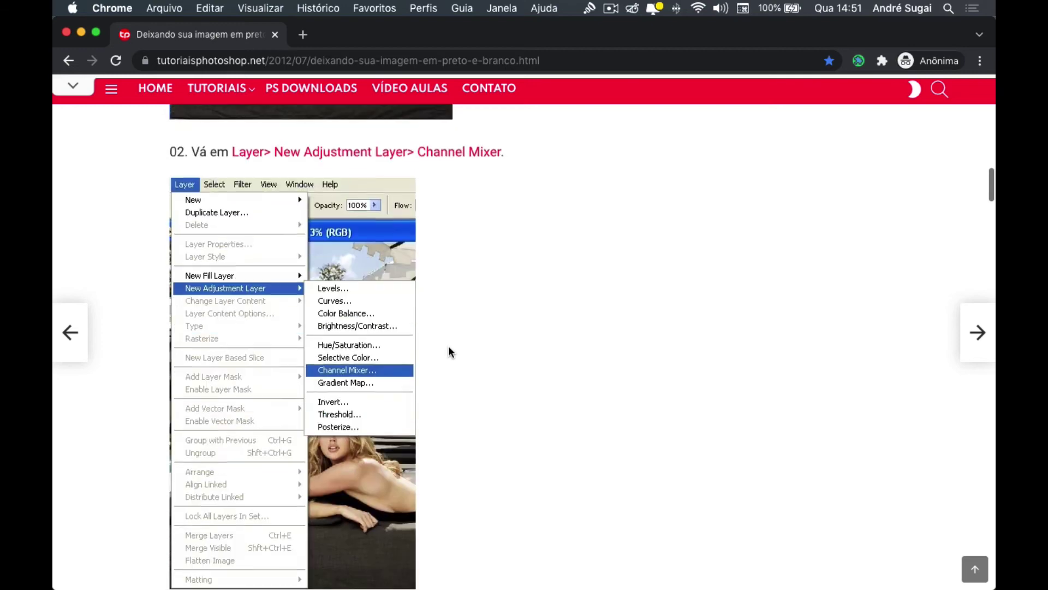
pyautogui.scroll(-4, 428, 350)
pyautogui.scroll(-2, 430, 350)
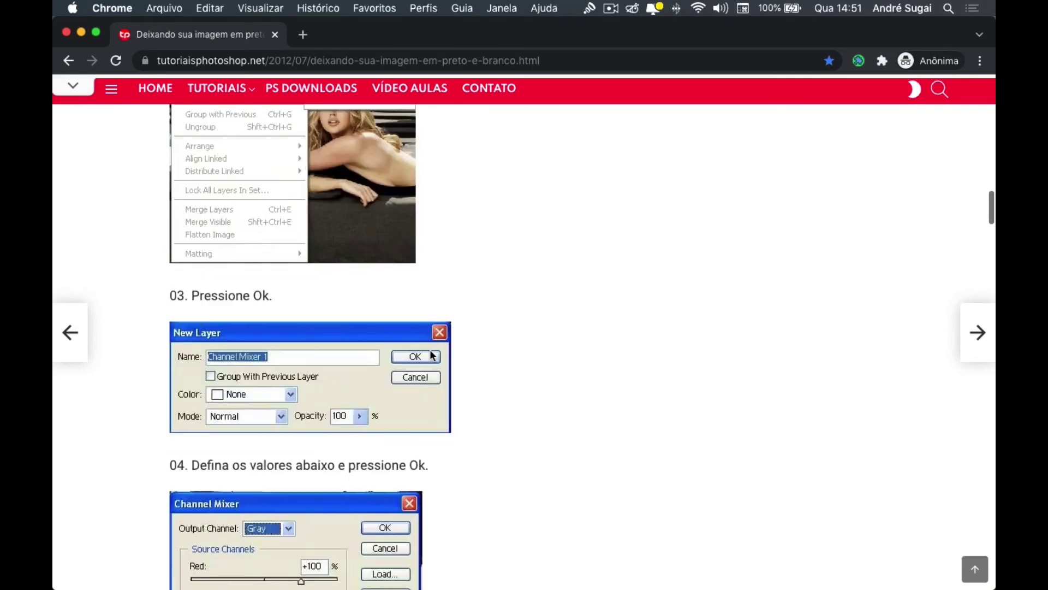
pyautogui.scroll(-2, 430, 350)
pyautogui.scroll(-1, 382, 278)
pyautogui.scroll(-2, 466, 303)
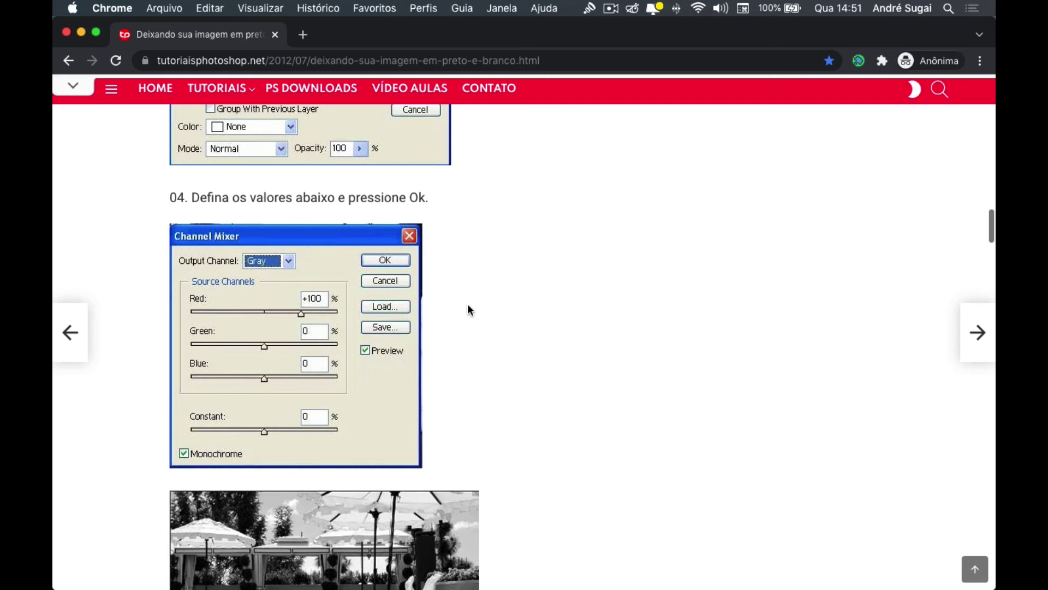
pyautogui.scroll(-1, 468, 310)
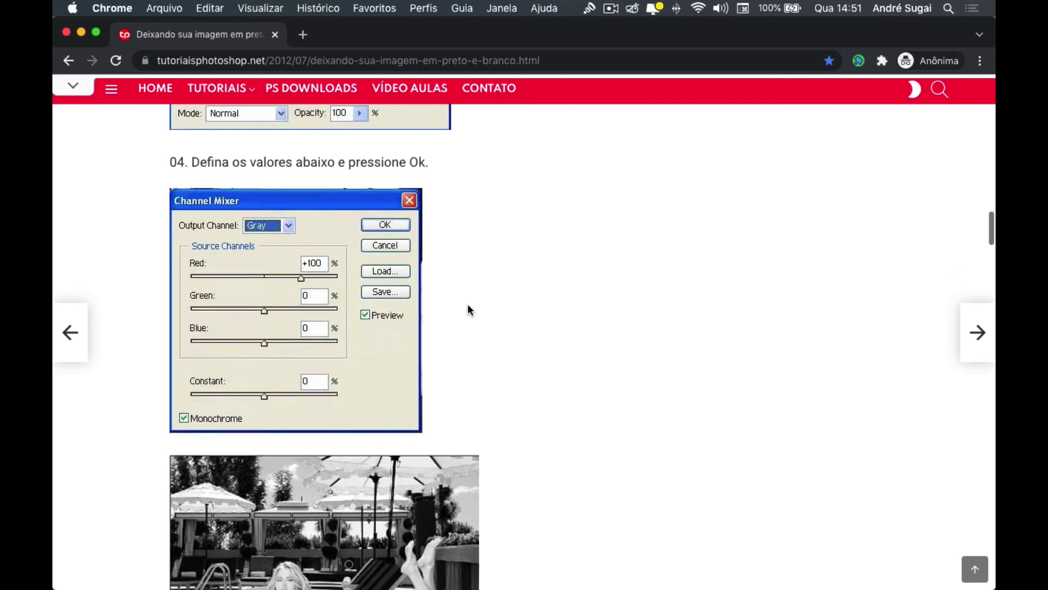
pyautogui.scroll(-1, 467, 310)
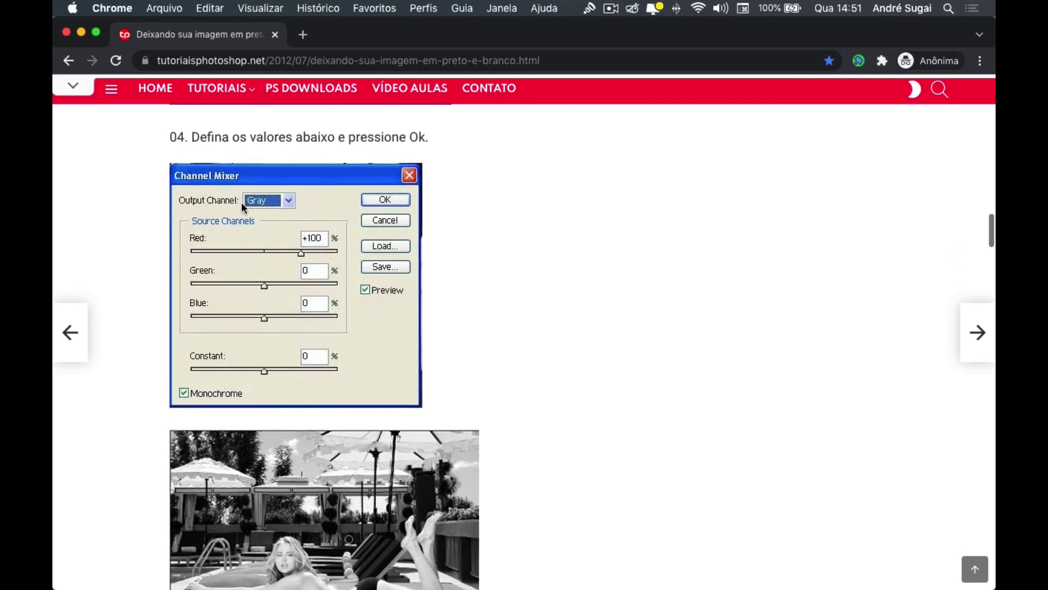
# Scroll the Chrome tutorial past steps 05–07 to step 08's final image and source link
pyautogui.scroll(-2, 560, 309)
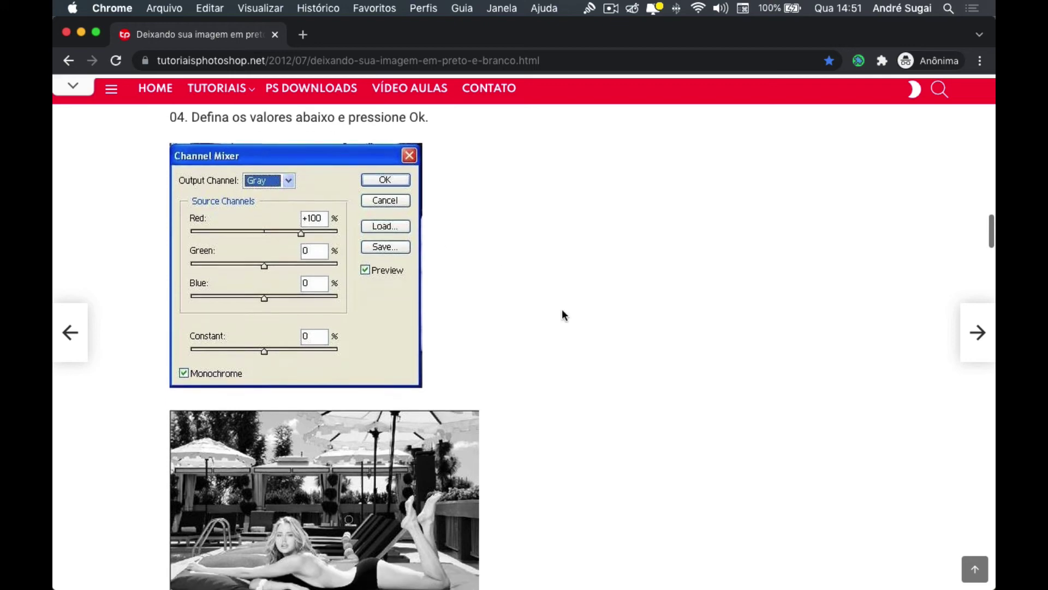
pyautogui.scroll(-2, 562, 313)
pyautogui.scroll(-1, 464, 314)
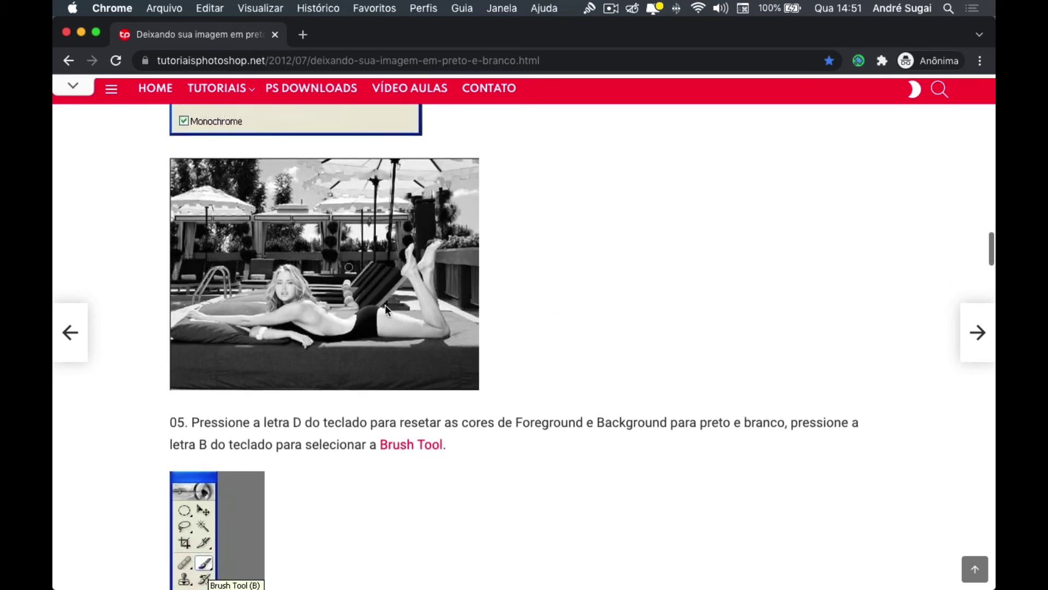
pyautogui.scroll(-1, 396, 316)
pyautogui.scroll(-2, 415, 321)
pyautogui.scroll(-1, 414, 321)
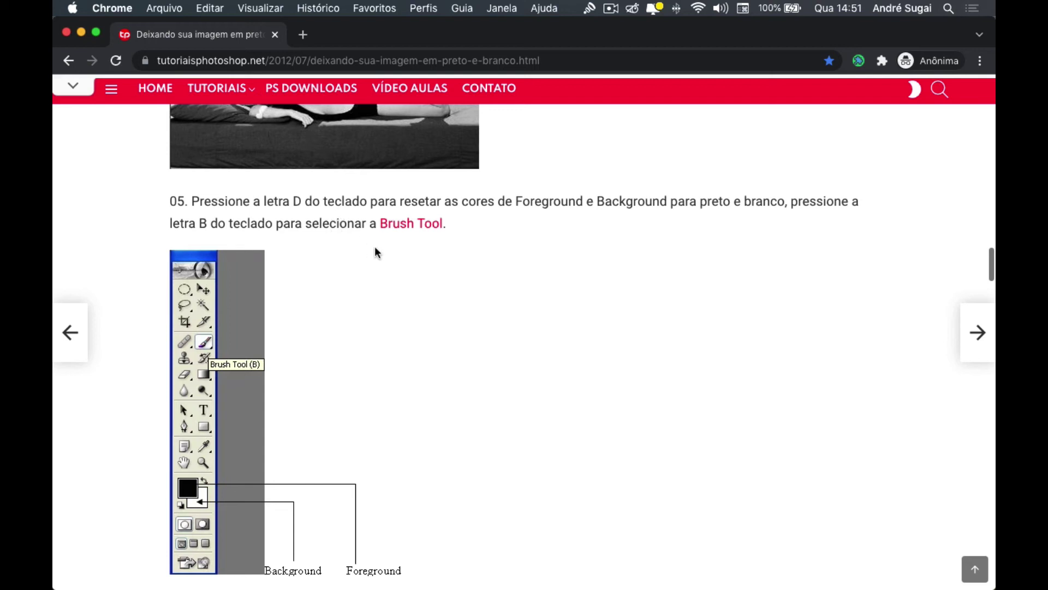
pyautogui.scroll(-2, 249, 430)
pyautogui.scroll(-2, 344, 416)
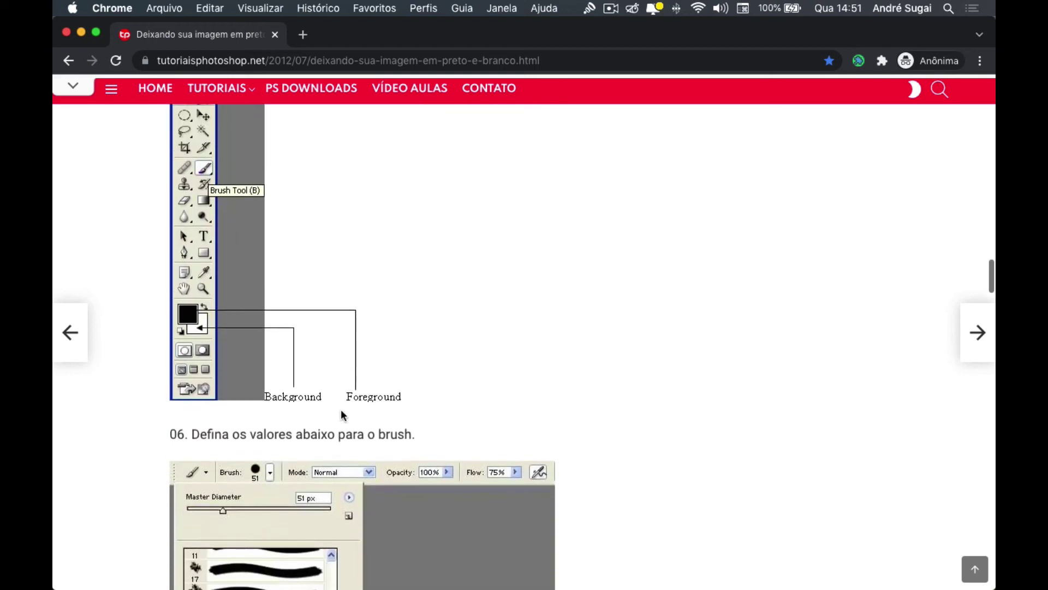
pyautogui.scroll(-2, 341, 415)
pyautogui.scroll(-2, 341, 408)
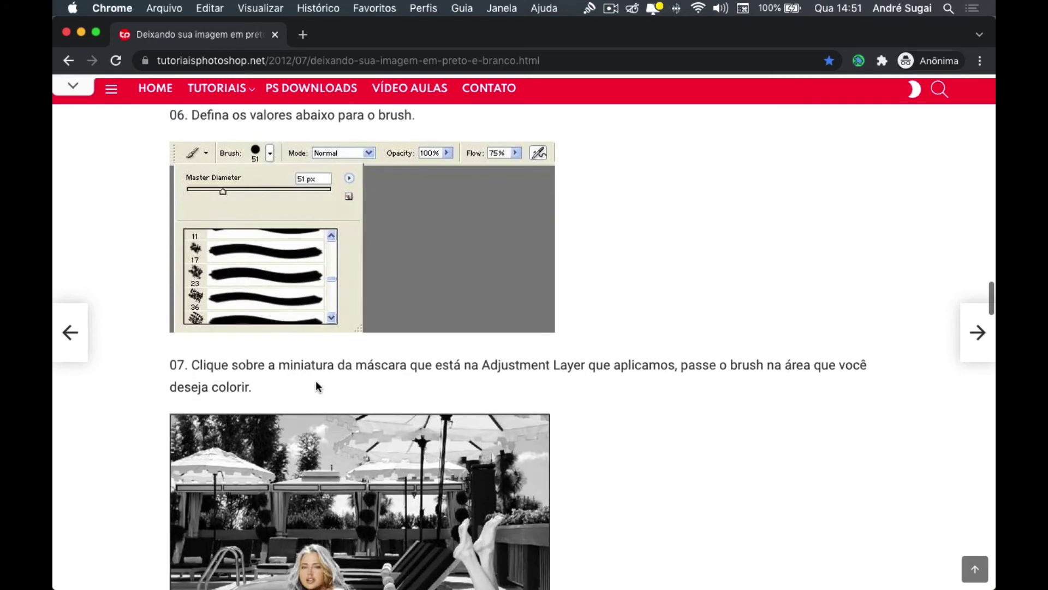
pyautogui.scroll(-1, 316, 387)
pyautogui.scroll(-1, 315, 382)
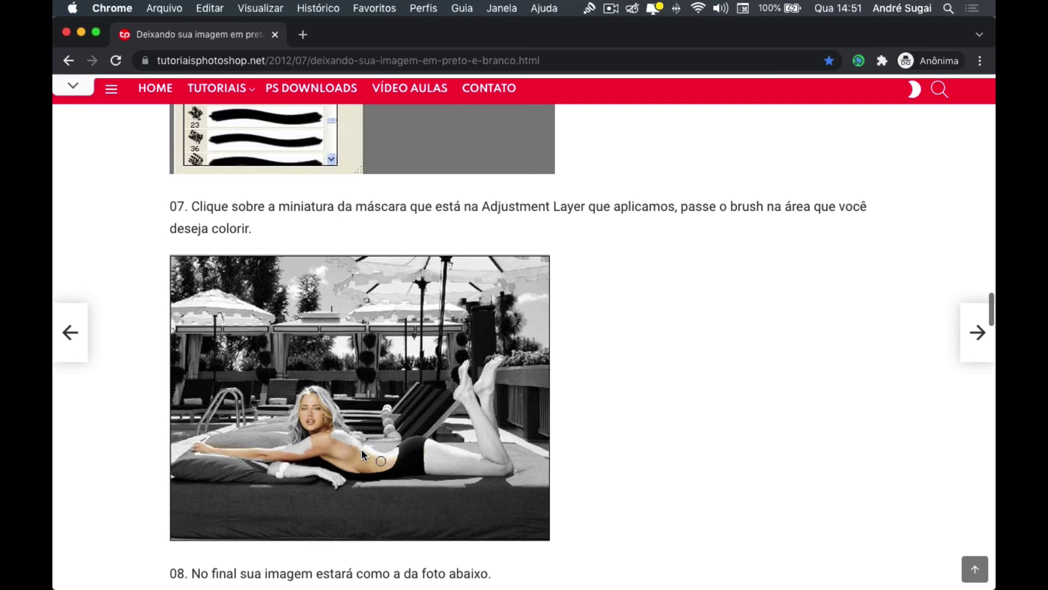
pyautogui.scroll(-1, 352, 451)
pyautogui.scroll(-1, 356, 460)
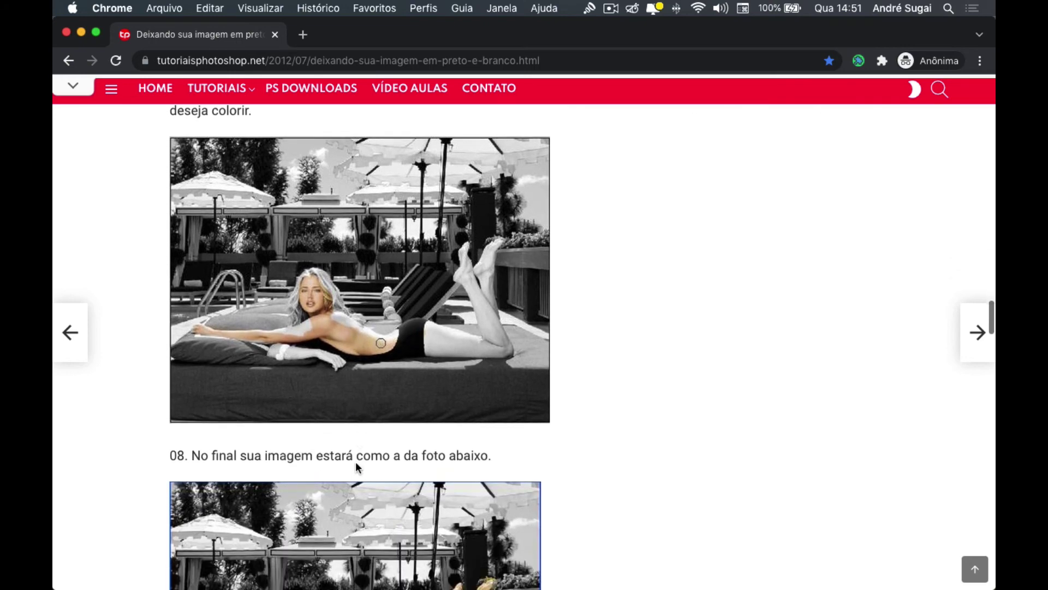
pyautogui.scroll(-2, 355, 461)
pyautogui.scroll(-2, 319, 447)
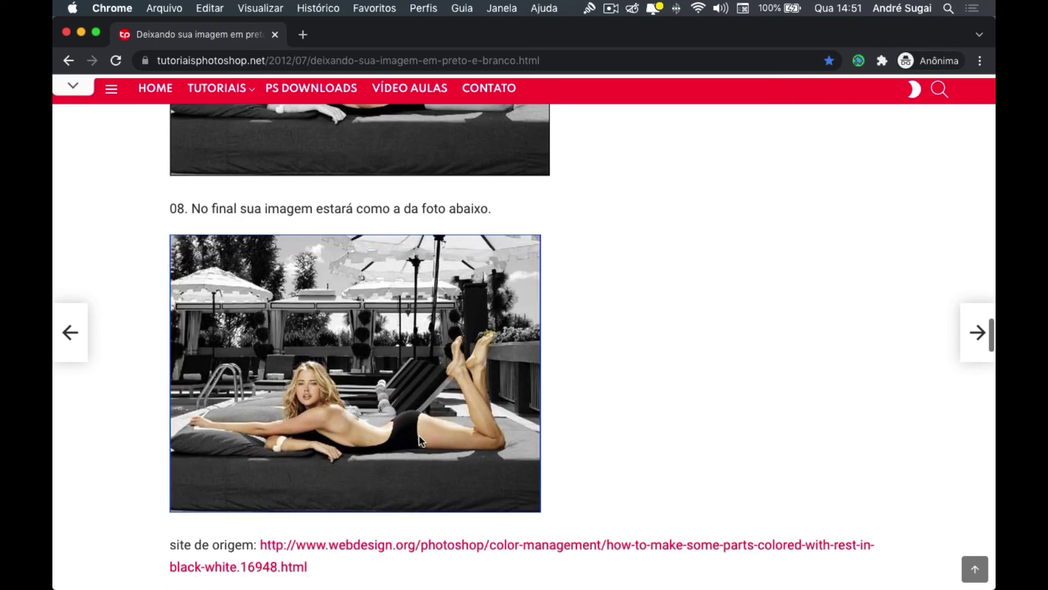